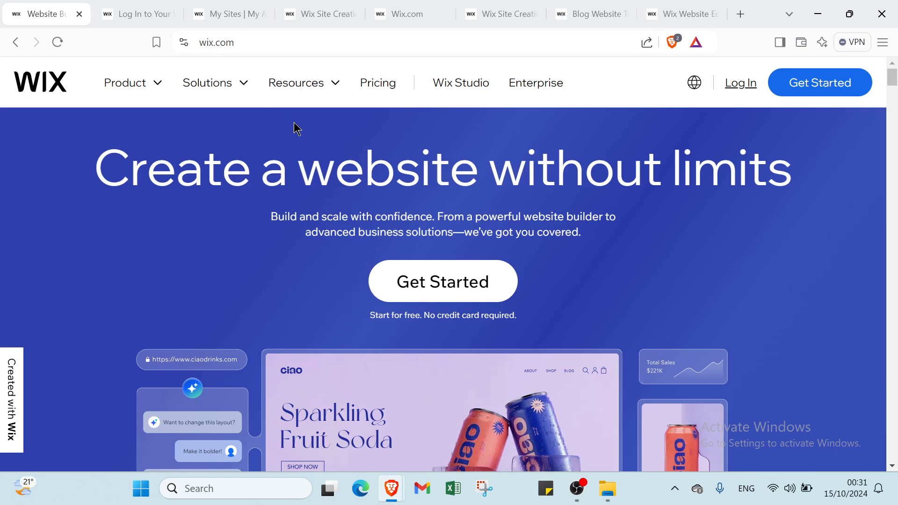
Examine the Wix home page's sections on website templates, customization, eCommerce, blogs, scheduling, portfolios, domains and branding tools
{"action": "scroll", "coordinate": [305, 232], "scroll_direction": "down", "scroll_amount": 1}
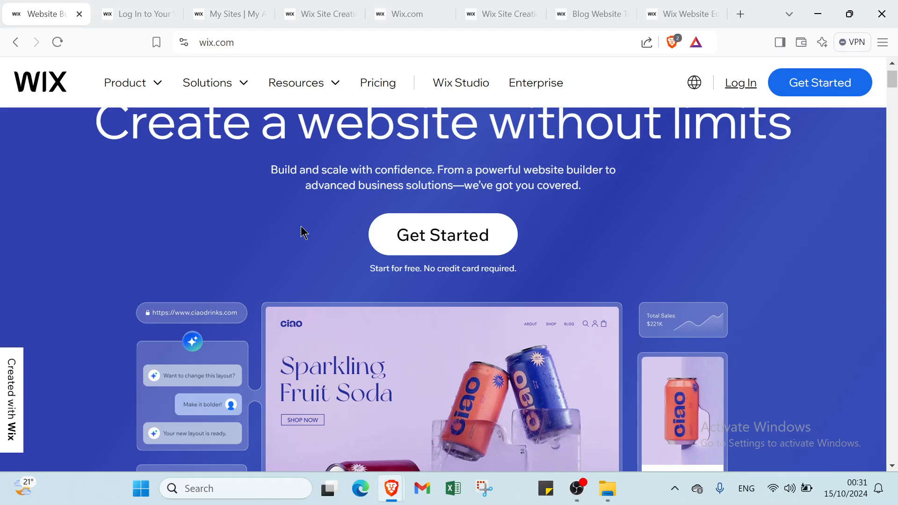
{"action": "scroll", "coordinate": [300, 228], "scroll_direction": "down", "scroll_amount": 7}
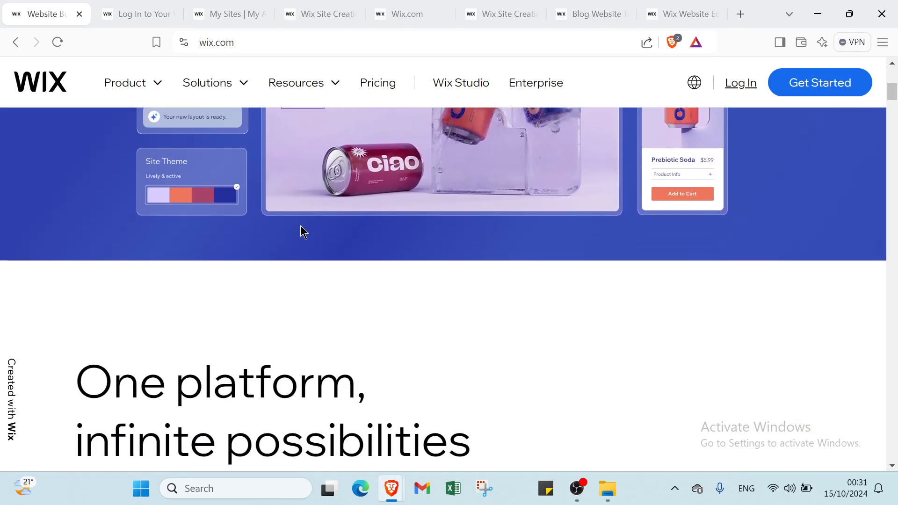
{"action": "scroll", "coordinate": [303, 231], "scroll_direction": "down", "scroll_amount": 4}
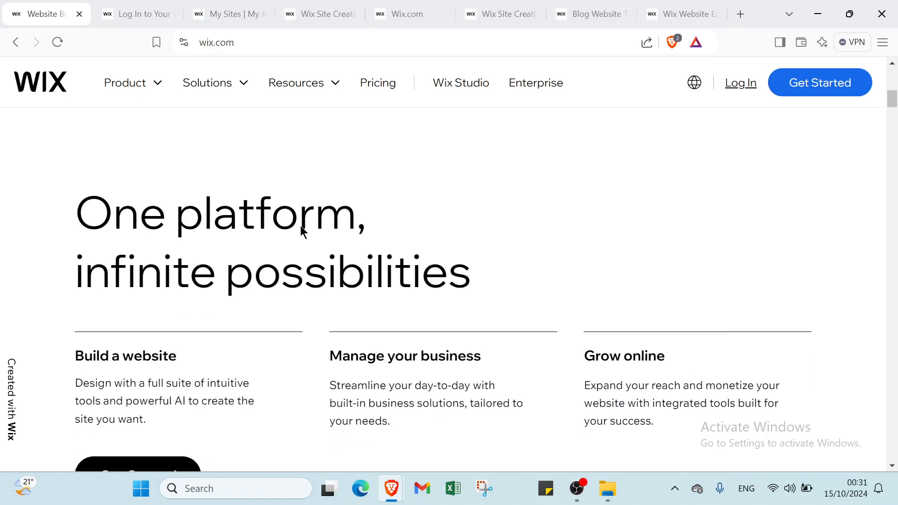
{"action": "scroll", "coordinate": [302, 231], "scroll_direction": "down", "scroll_amount": 10}
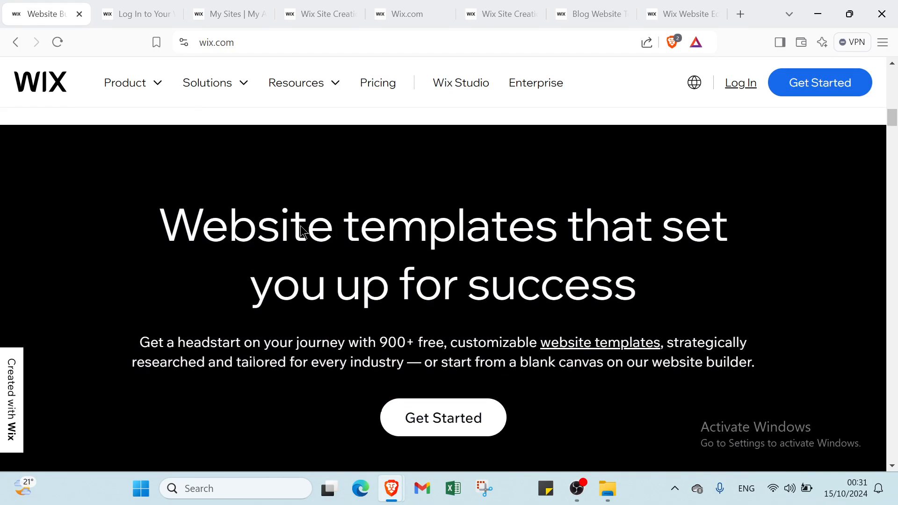
{"action": "scroll", "coordinate": [300, 225], "scroll_direction": "down", "scroll_amount": 9}
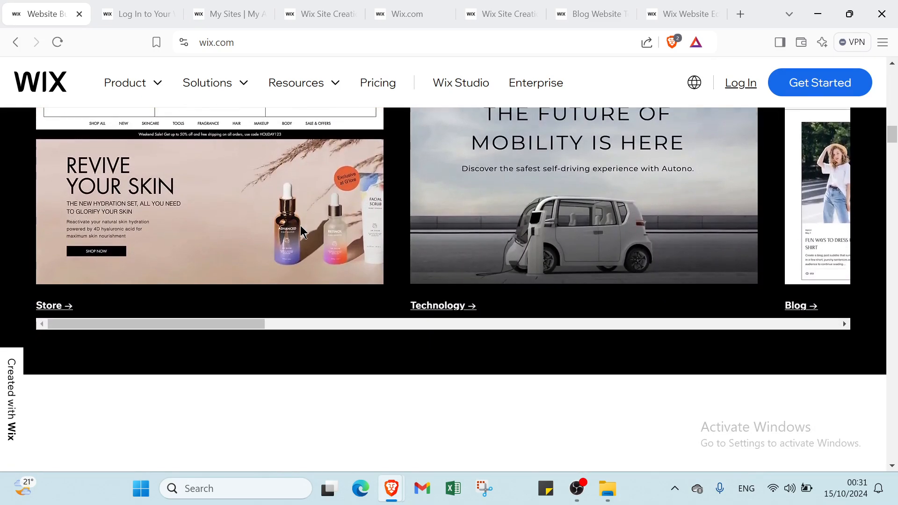
{"action": "scroll", "coordinate": [302, 230], "scroll_direction": "down", "scroll_amount": 7}
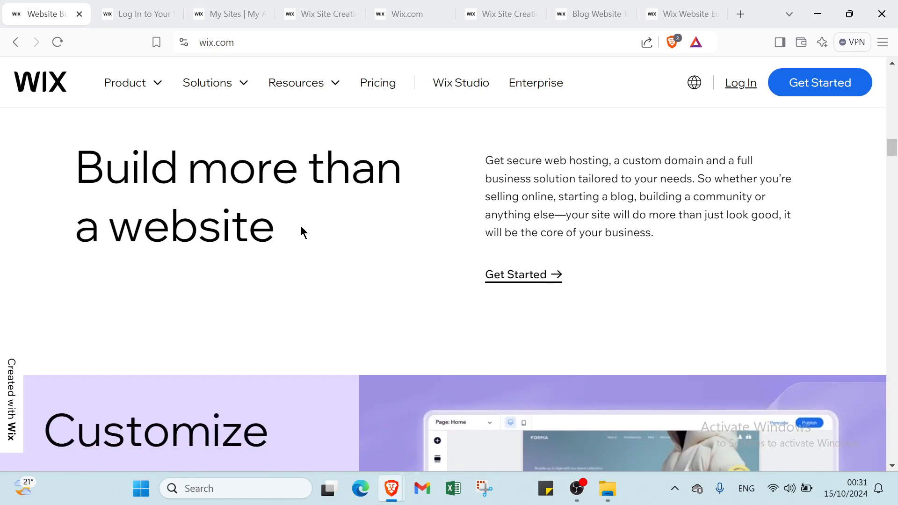
{"action": "scroll", "coordinate": [300, 231], "scroll_direction": "down", "scroll_amount": 11}
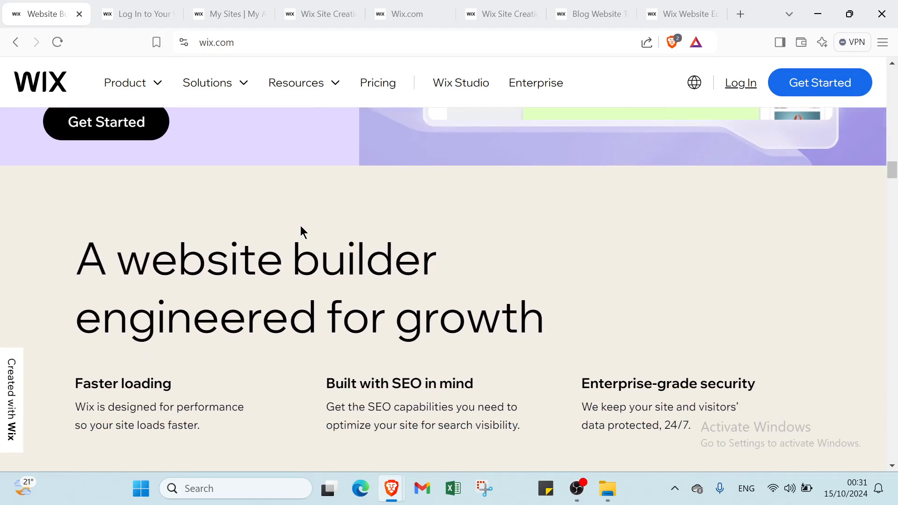
{"action": "scroll", "coordinate": [300, 231], "scroll_direction": "down", "scroll_amount": 3}
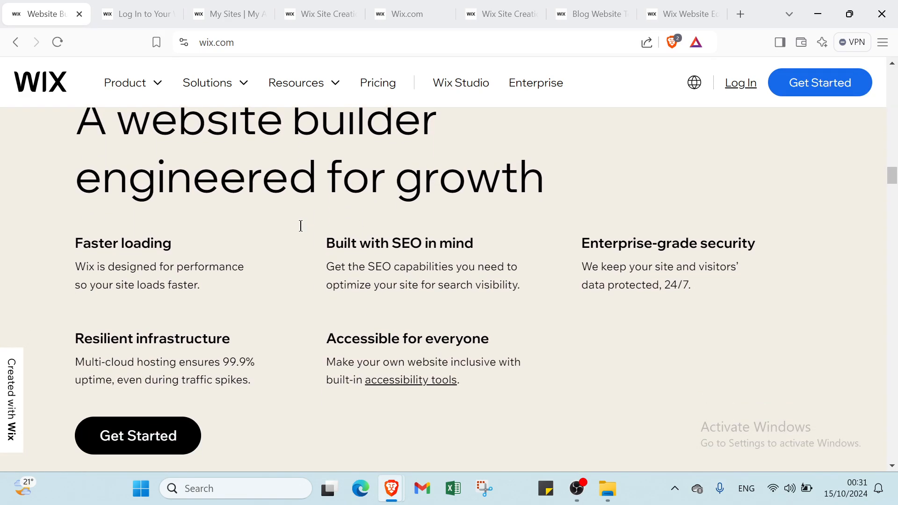
{"action": "scroll", "coordinate": [301, 226], "scroll_direction": "down", "scroll_amount": 4}
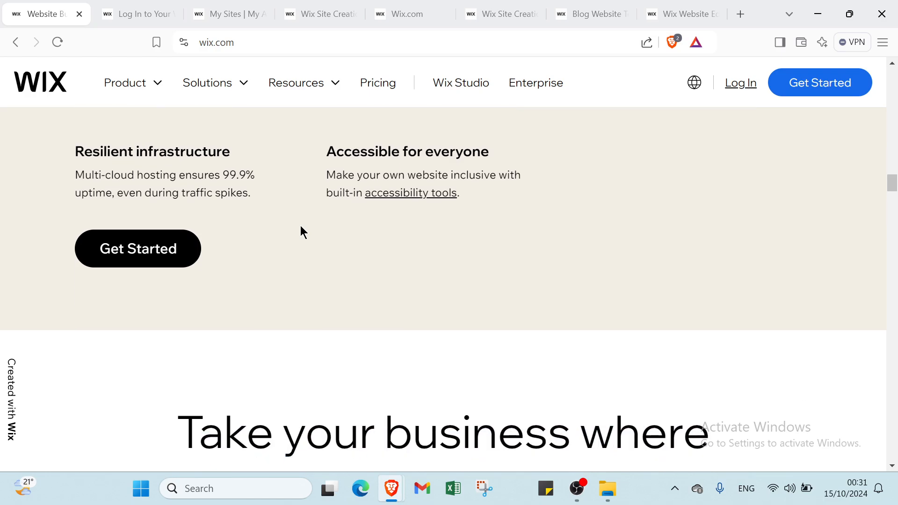
{"action": "scroll", "coordinate": [300, 226], "scroll_direction": "down", "scroll_amount": 4}
{"action": "scroll", "coordinate": [301, 225], "scroll_direction": "down", "scroll_amount": 5}
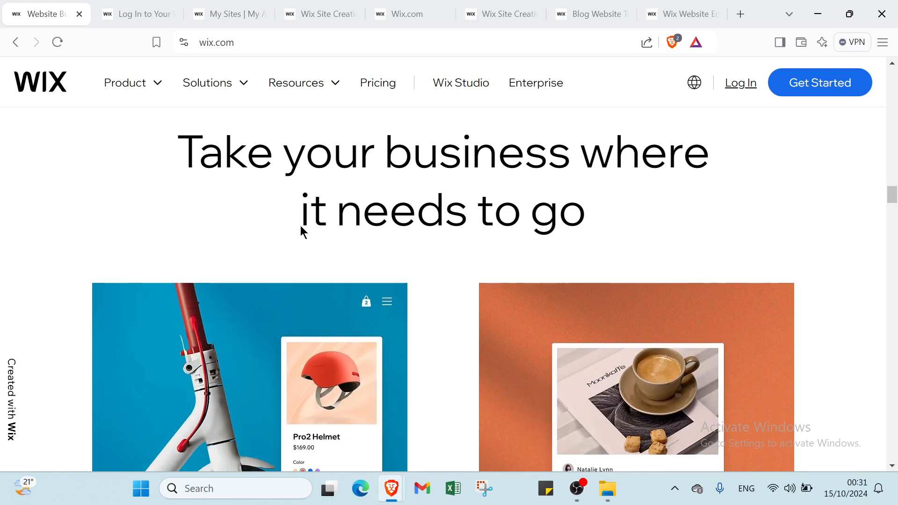
{"action": "scroll", "coordinate": [301, 229], "scroll_direction": "down", "scroll_amount": 6}
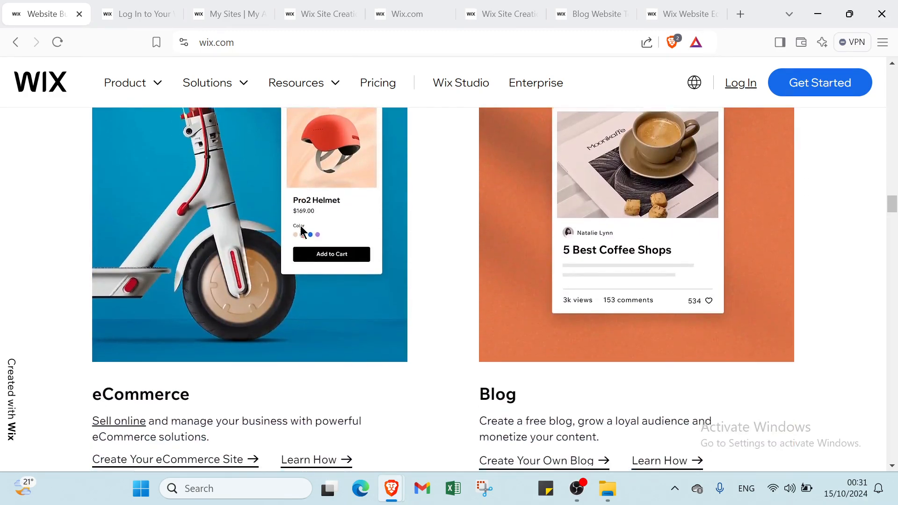
{"action": "scroll", "coordinate": [300, 225], "scroll_direction": "down", "scroll_amount": 6}
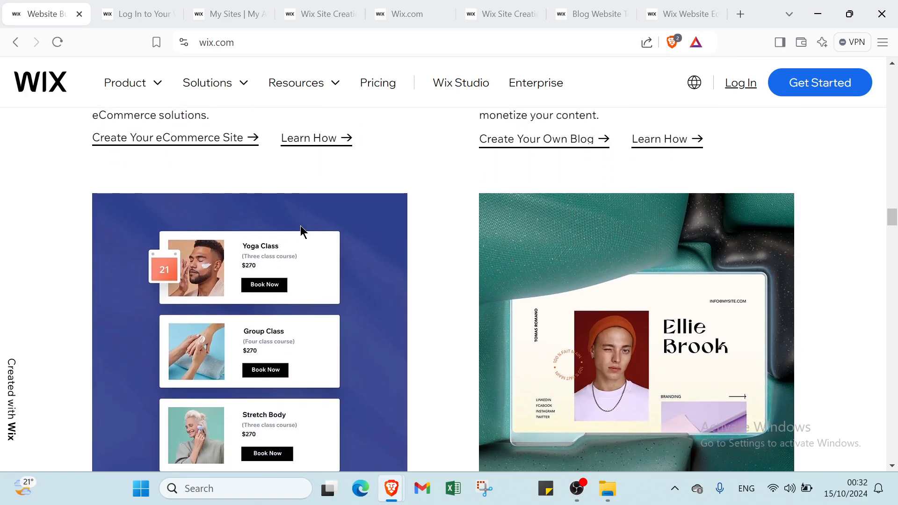
{"action": "scroll", "coordinate": [301, 226], "scroll_direction": "down", "scroll_amount": 6}
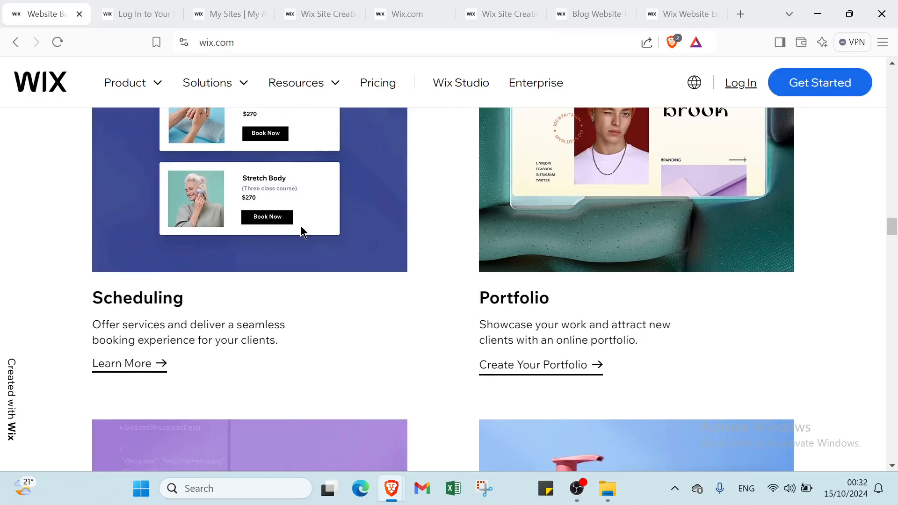
{"action": "scroll", "coordinate": [301, 225], "scroll_direction": "down", "scroll_amount": 18}
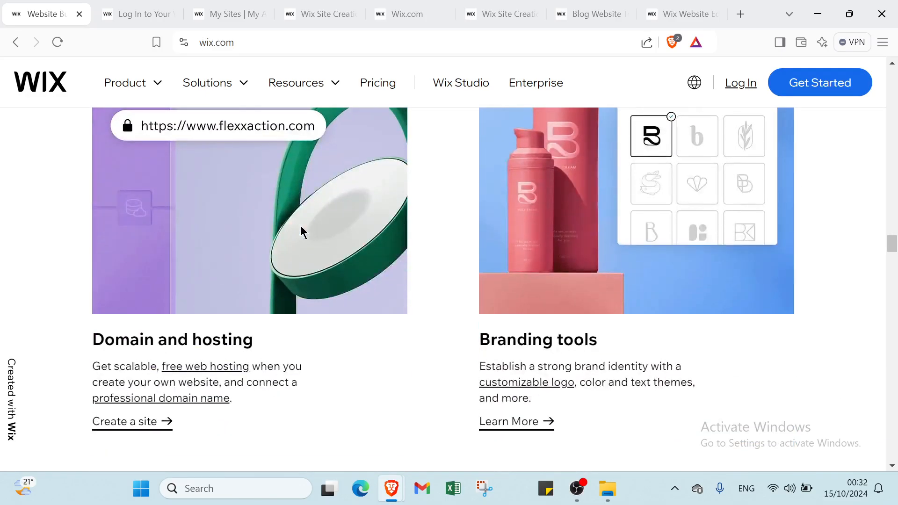
{"action": "scroll", "coordinate": [301, 226], "scroll_direction": "down", "scroll_amount": 18}
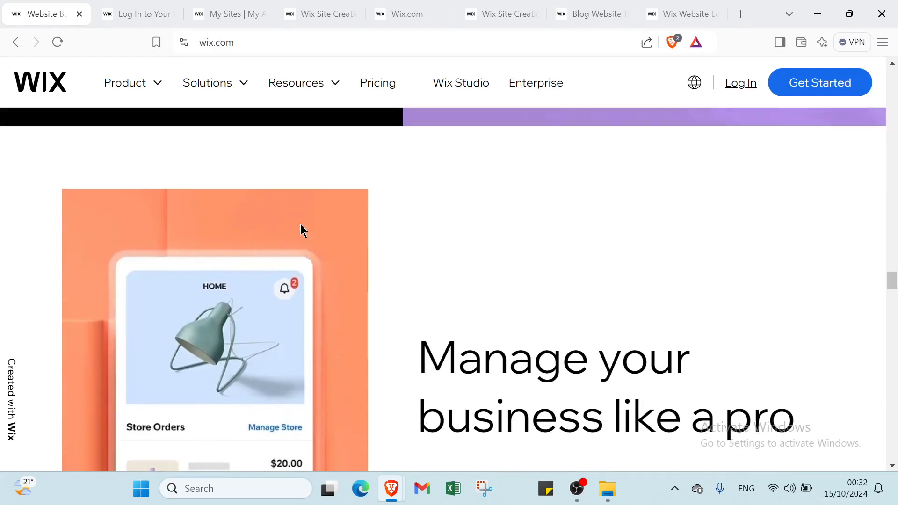
Review the home page's six steps for creating a website for free, and return to the start of the page
{"action": "scroll", "coordinate": [300, 230], "scroll_direction": "down", "scroll_amount": 1}
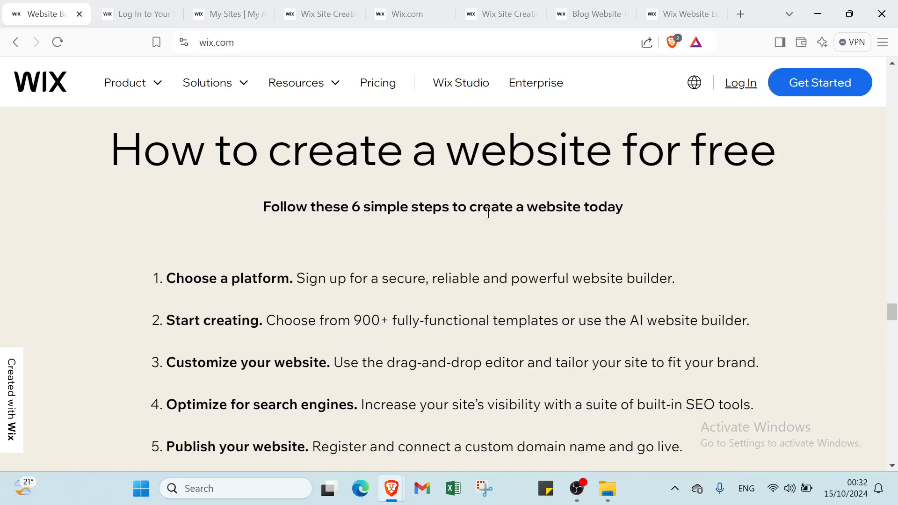
{"action": "scroll", "coordinate": [370, 244], "scroll_direction": "down", "scroll_amount": 3}
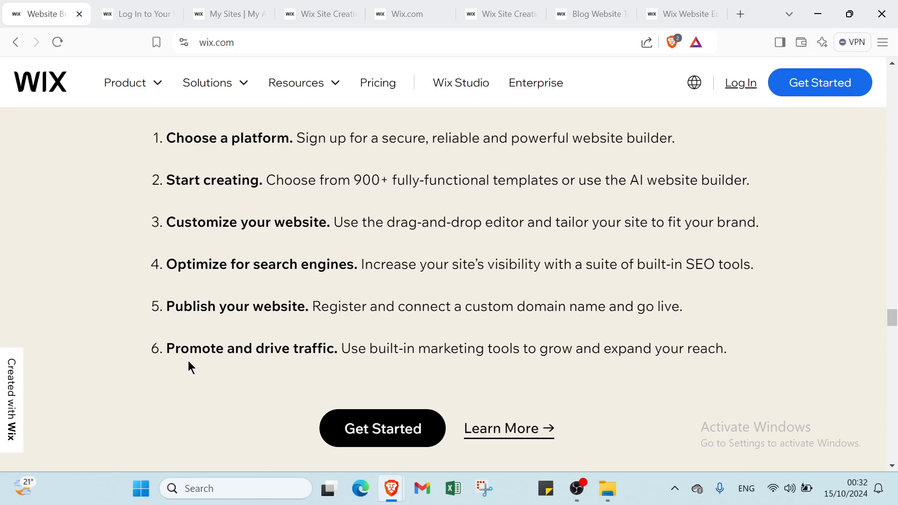
{"action": "scroll", "coordinate": [192, 346], "scroll_direction": "down", "scroll_amount": 1}
{"action": "scroll", "coordinate": [263, 308], "scroll_direction": "down", "scroll_amount": 10}
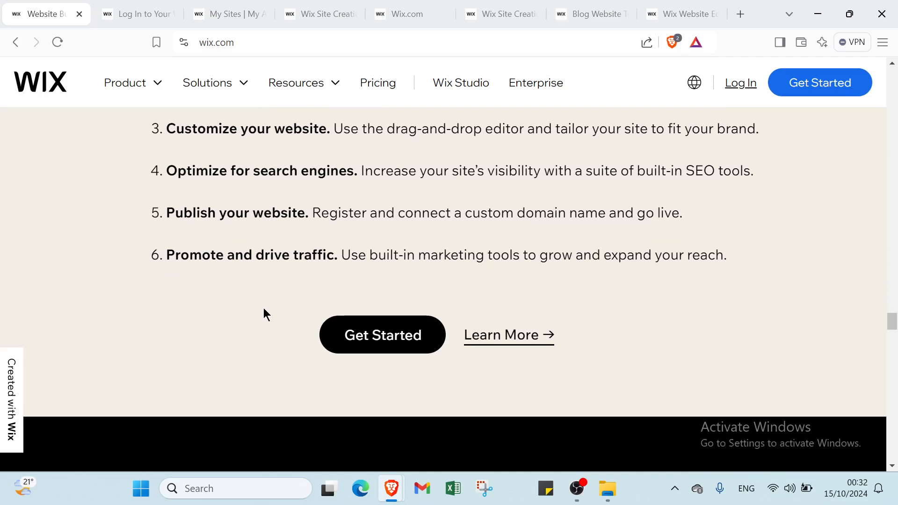
{"action": "scroll", "coordinate": [263, 309], "scroll_direction": "up", "scroll_amount": 10}
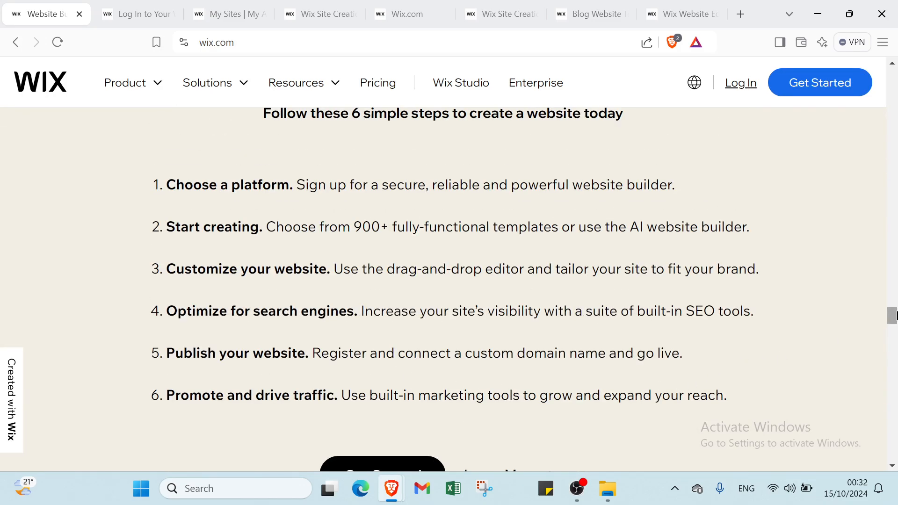
{"action": "left_click_drag", "start_coordinate": [894, 316], "coordinate": [893, 74]}
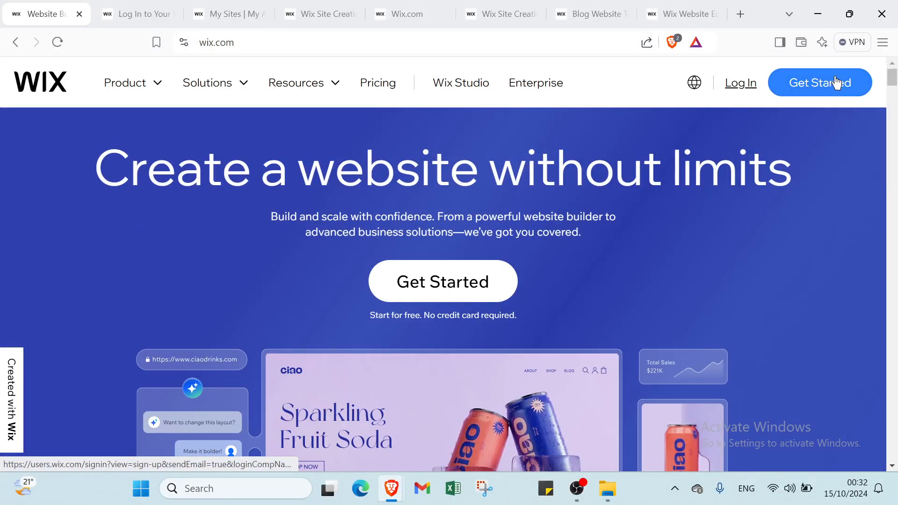
Open the Wix Sign Up page and examine its email, password and confirmation fields
{"action": "left_click", "coordinate": [127, 10]}
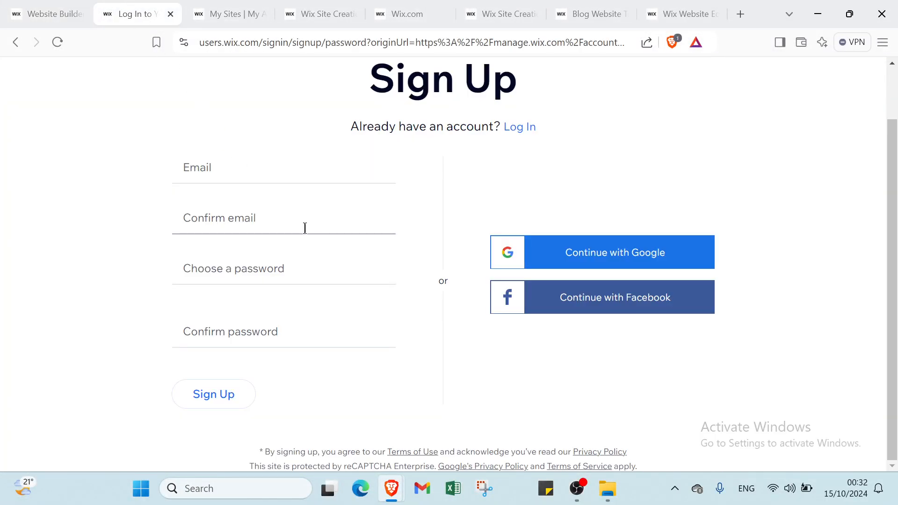
{"action": "left_click", "coordinate": [196, 172]}
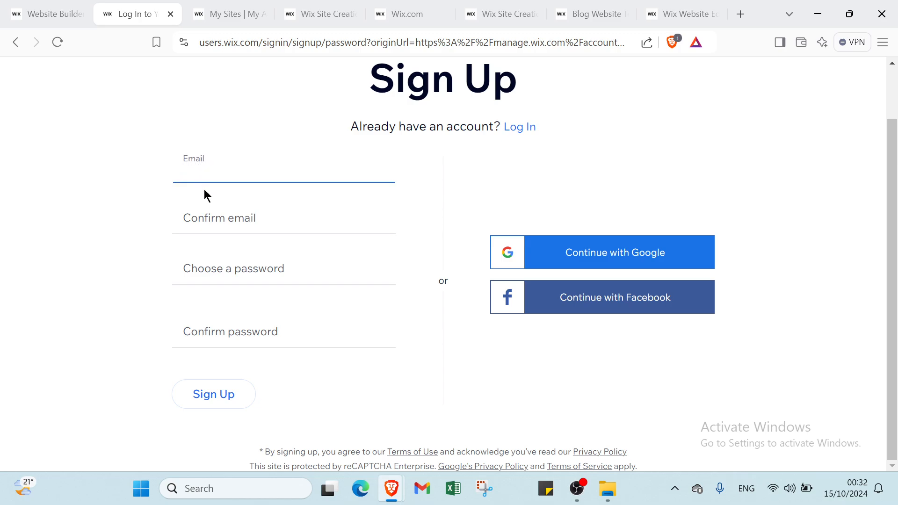
{"action": "left_click", "coordinate": [213, 218]}
{"action": "left_click", "coordinate": [216, 270]}
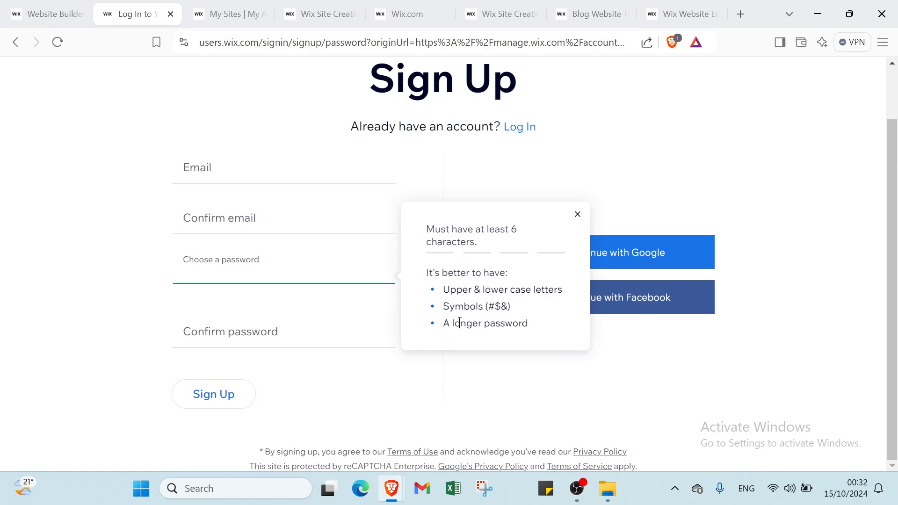
{"action": "left_click", "coordinate": [261, 328]}
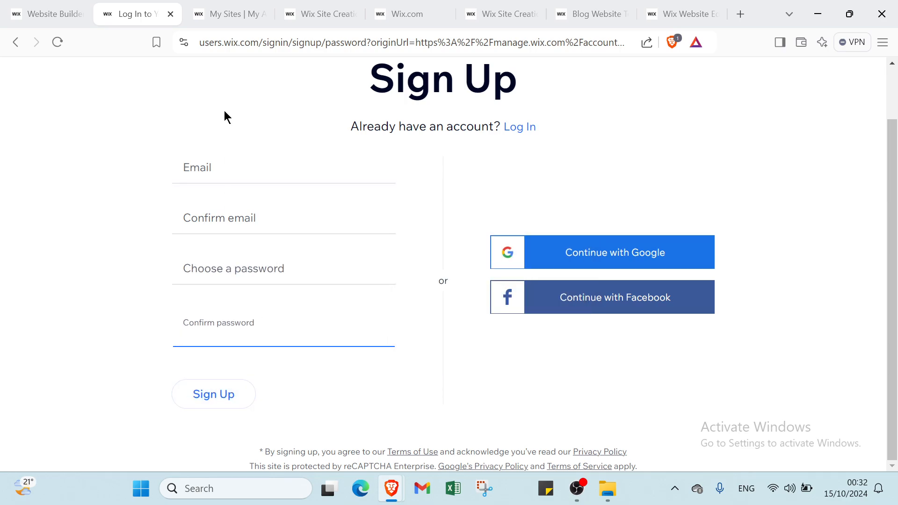
View the Sites overview, and look through the suggested Blog types for the question about what website to create
{"action": "left_click", "coordinate": [212, 14]}
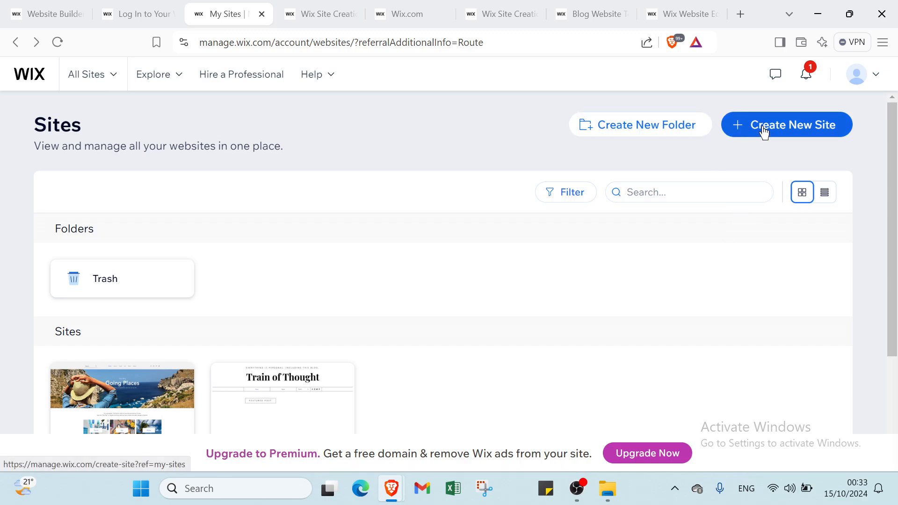
{"action": "left_click", "coordinate": [331, 13]}
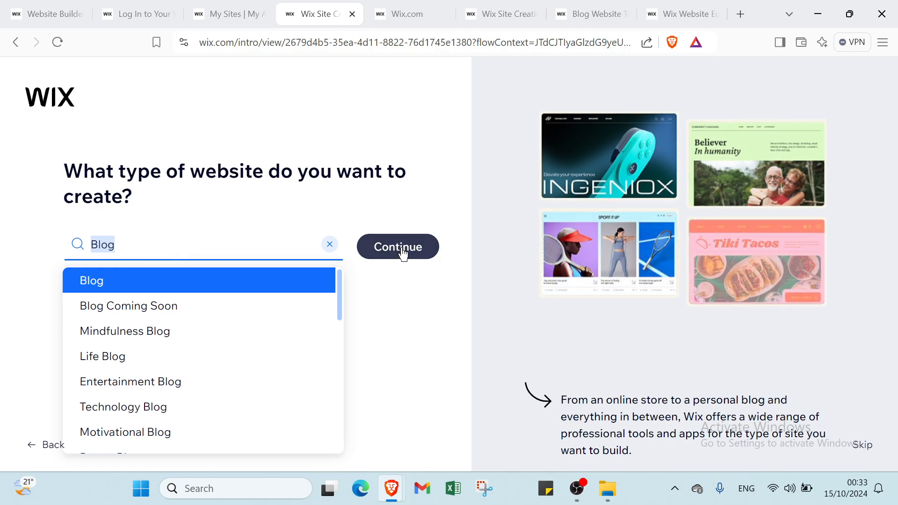
{"action": "scroll", "coordinate": [192, 328], "scroll_direction": "down", "scroll_amount": 1}
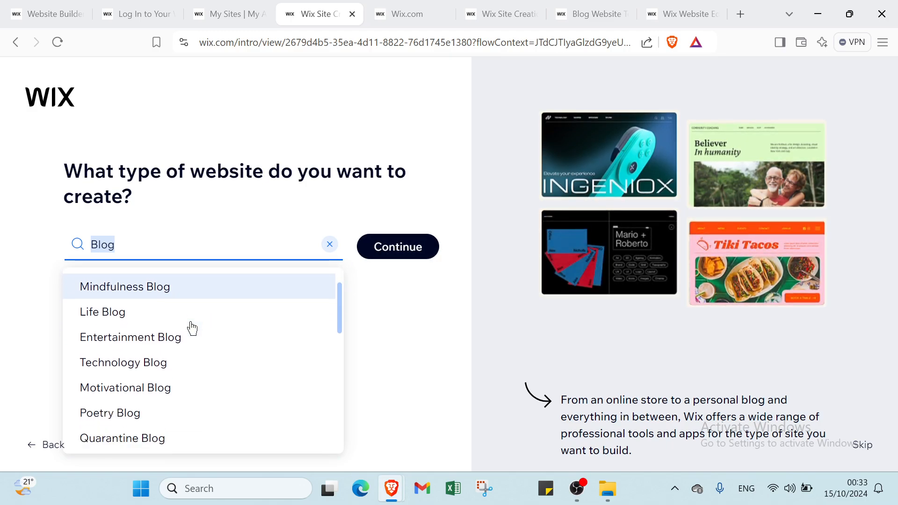
{"action": "scroll", "coordinate": [189, 322], "scroll_direction": "down", "scroll_amount": 1}
{"action": "scroll", "coordinate": [186, 319], "scroll_direction": "up", "scroll_amount": 2}
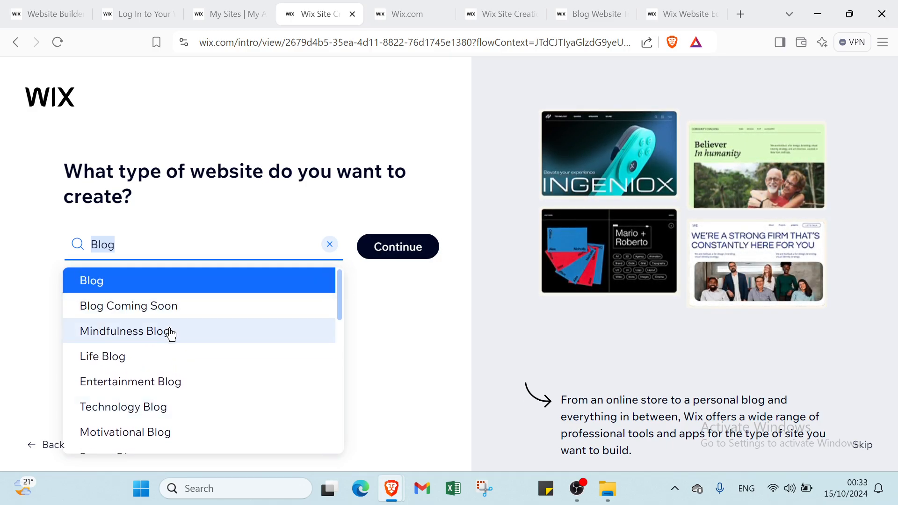
{"action": "scroll", "coordinate": [139, 367], "scroll_direction": "down", "scroll_amount": 1}
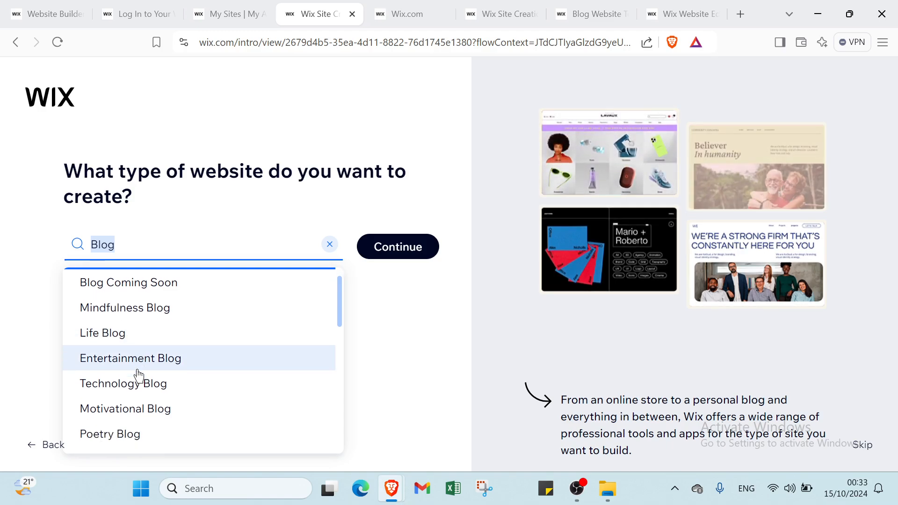
{"action": "scroll", "coordinate": [139, 375], "scroll_direction": "down", "scroll_amount": 1}
{"action": "scroll", "coordinate": [161, 354], "scroll_direction": "down", "scroll_amount": 2}
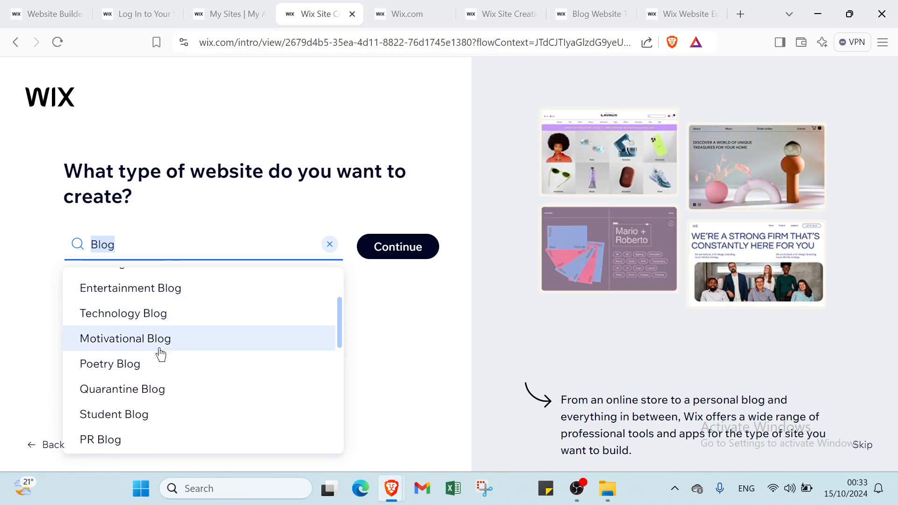
{"action": "scroll", "coordinate": [253, 315], "scroll_direction": "up", "scroll_amount": 3}
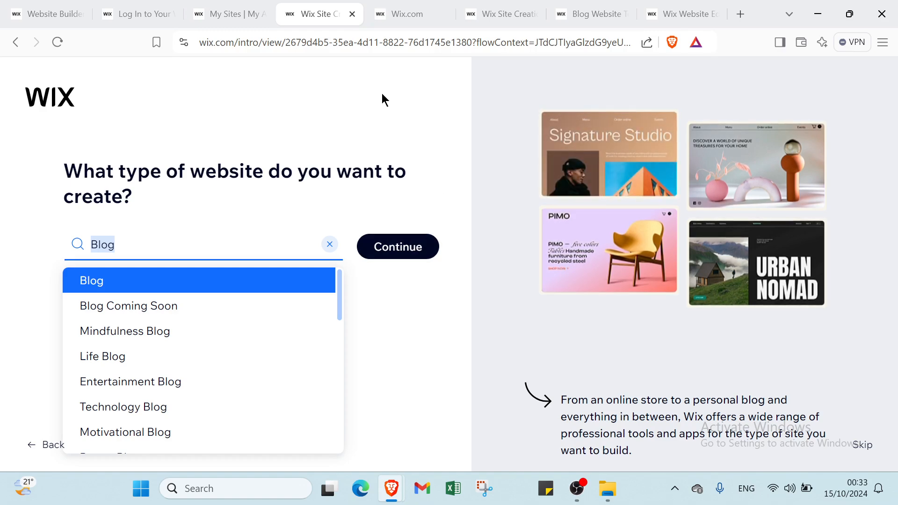
Examine the "Let's set up your blog" checklist on the site's dashboard, and return to the website type question
{"action": "left_click", "coordinate": [388, 14]}
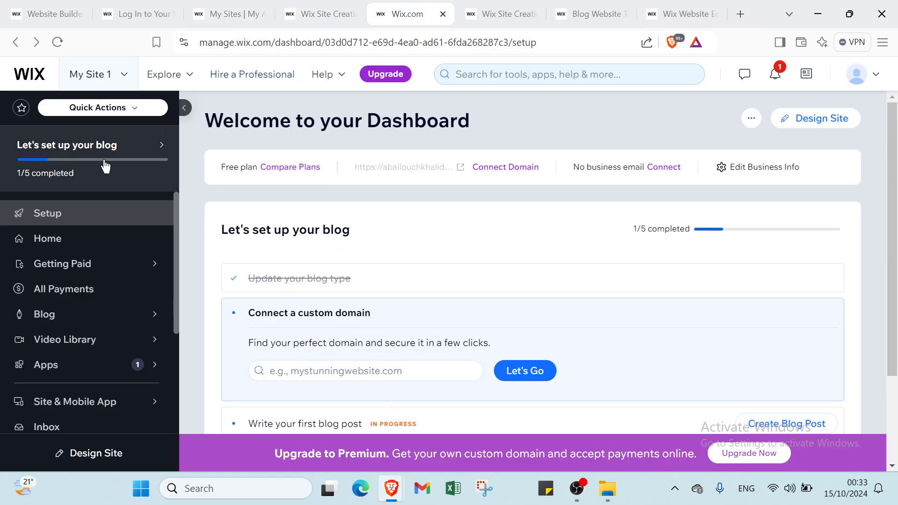
{"action": "mouse_move", "coordinate": [89, 188]}
{"action": "left_click", "coordinate": [241, 216]}
{"action": "scroll", "coordinate": [290, 258], "scroll_direction": "down", "scroll_amount": 1}
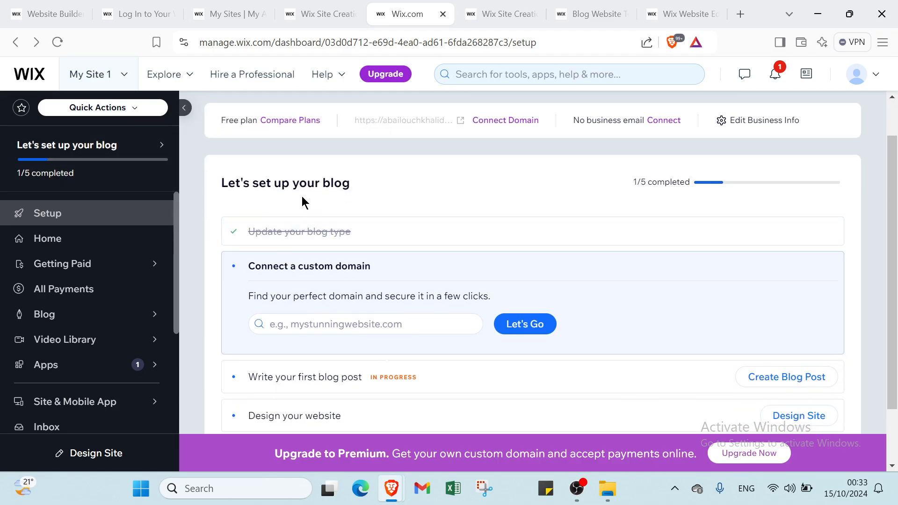
{"action": "scroll", "coordinate": [323, 220], "scroll_direction": "down", "scroll_amount": 1}
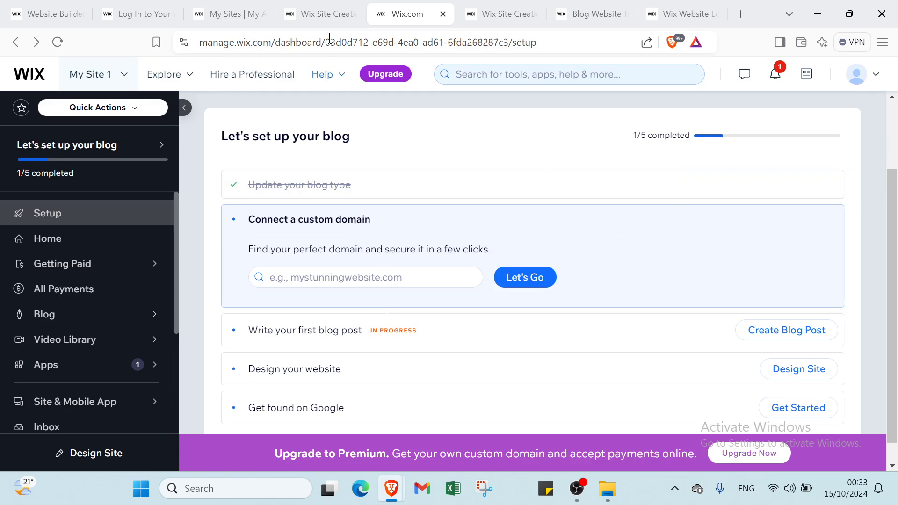
{"action": "left_click", "coordinate": [322, 13]}
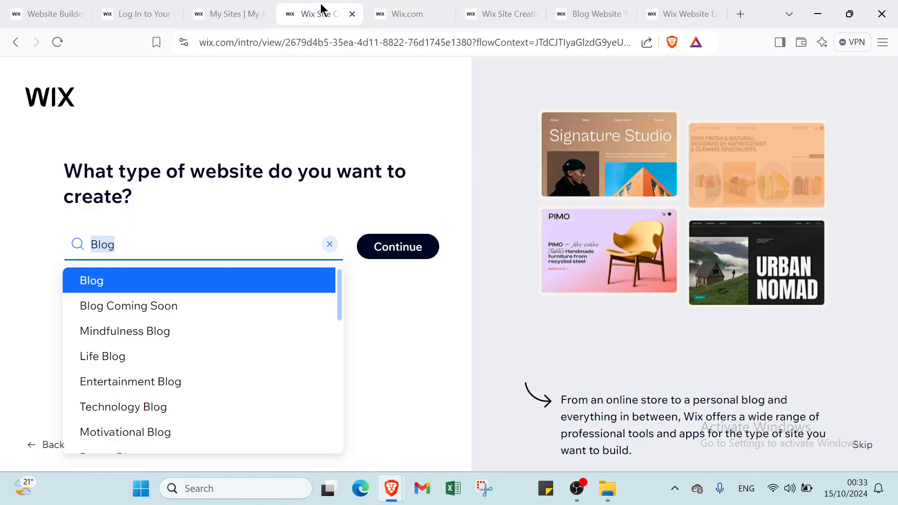
Return to the site's dashboard and review the remaining blog setup tasks, the business info bar and the Design Site option
{"action": "left_click", "coordinate": [410, 10]}
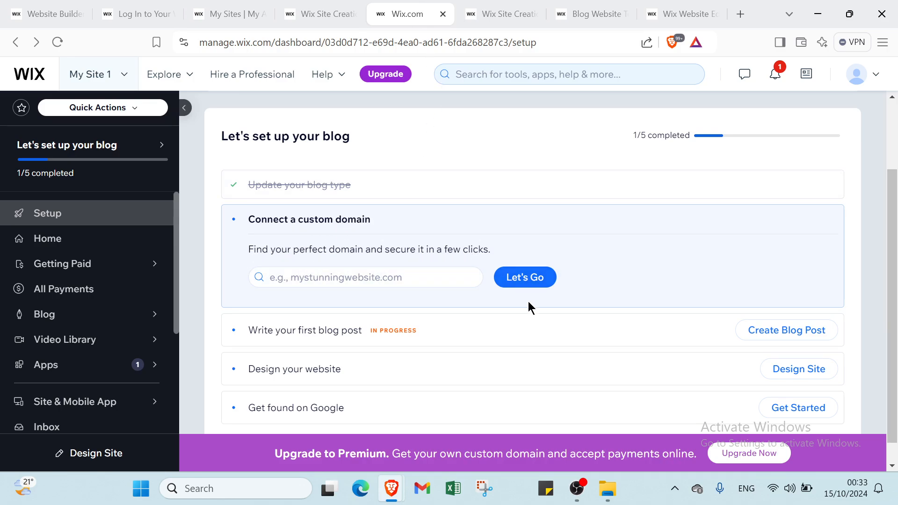
{"action": "scroll", "coordinate": [515, 304], "scroll_direction": "down", "scroll_amount": 1}
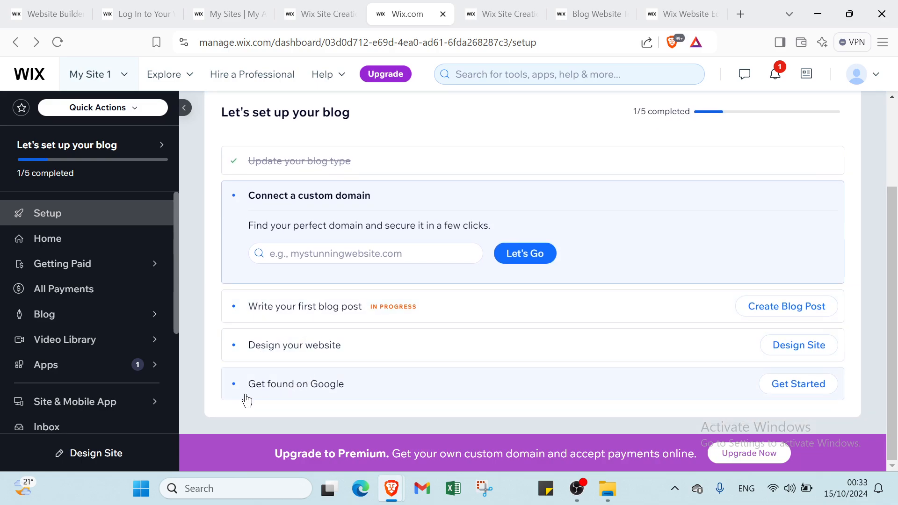
{"action": "scroll", "coordinate": [355, 370], "scroll_direction": "up", "scroll_amount": 2}
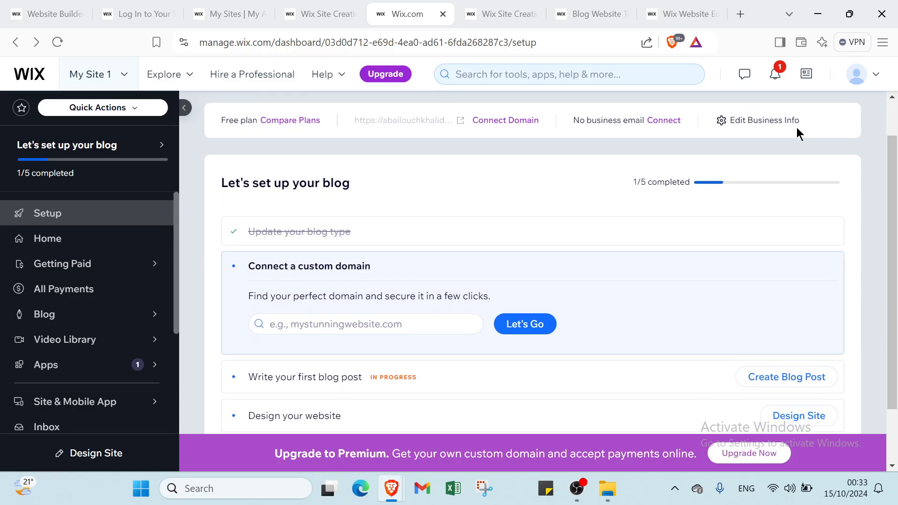
{"action": "scroll", "coordinate": [712, 147], "scroll_direction": "up", "scroll_amount": 1}
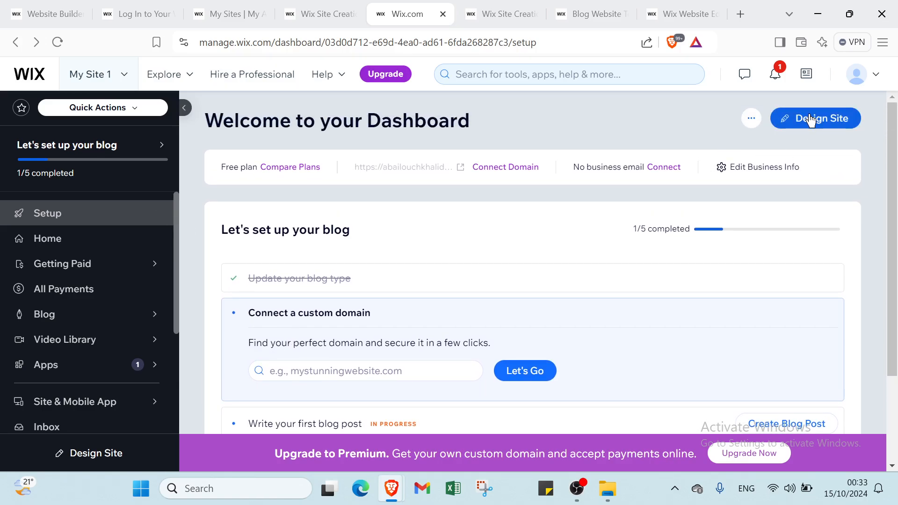
View the "How would you like to design your website?" choices, and switch to the Blog website templates page
{"action": "left_click", "coordinate": [500, 12]}
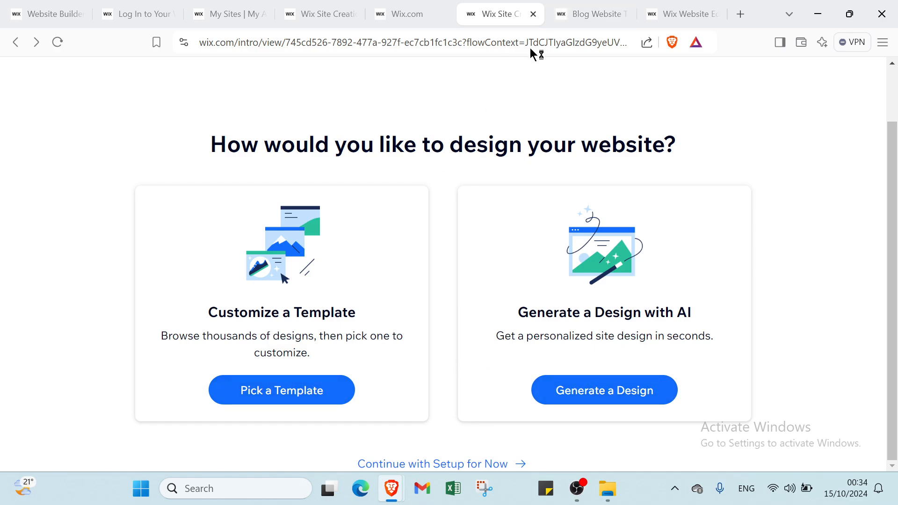
{"action": "left_click", "coordinate": [562, 15]}
{"action": "scroll", "coordinate": [441, 269], "scroll_direction": "up", "scroll_amount": 5}
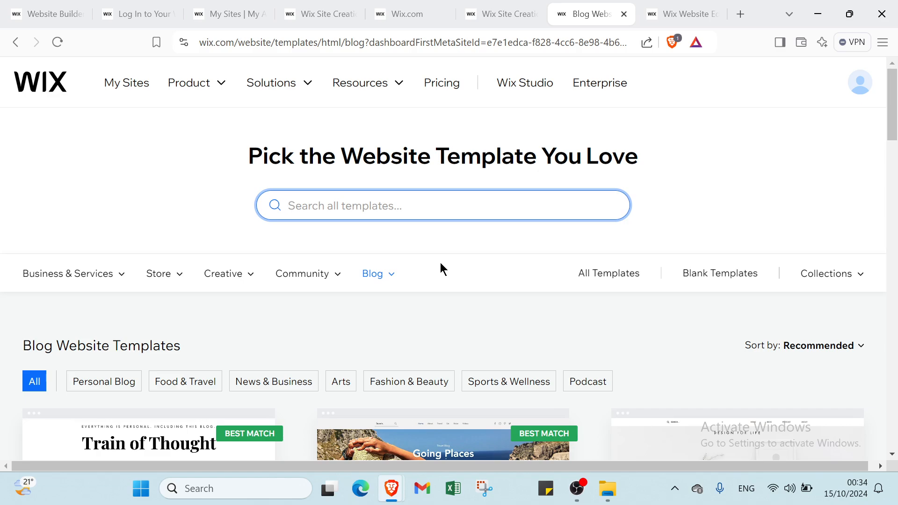
Look through the Business & Services, Store, Creative, Community and Blog template categories
{"action": "mouse_move", "coordinate": [550, 438]}
{"action": "mouse_move", "coordinate": [60, 288]}
{"action": "scroll", "coordinate": [64, 273], "scroll_direction": "down", "scroll_amount": 2}
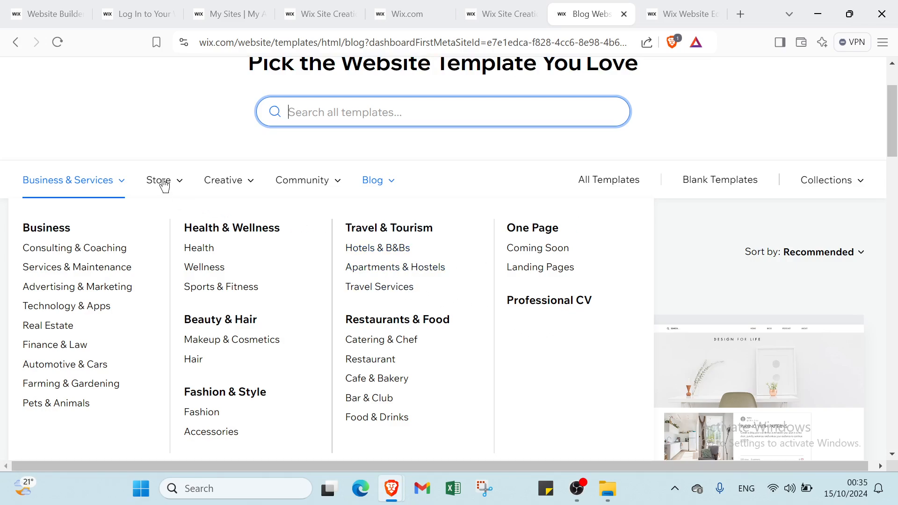
{"action": "mouse_move", "coordinate": [164, 186]}
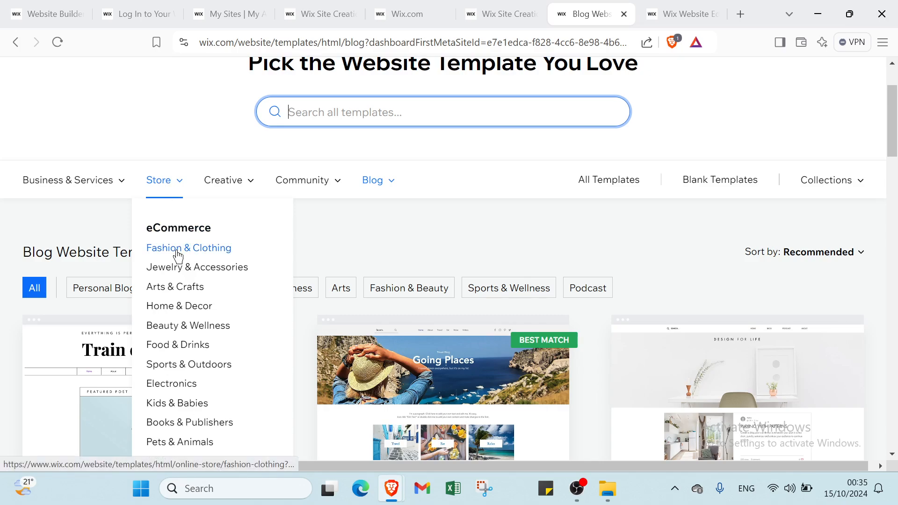
{"action": "scroll", "coordinate": [182, 251], "scroll_direction": "down", "scroll_amount": 1}
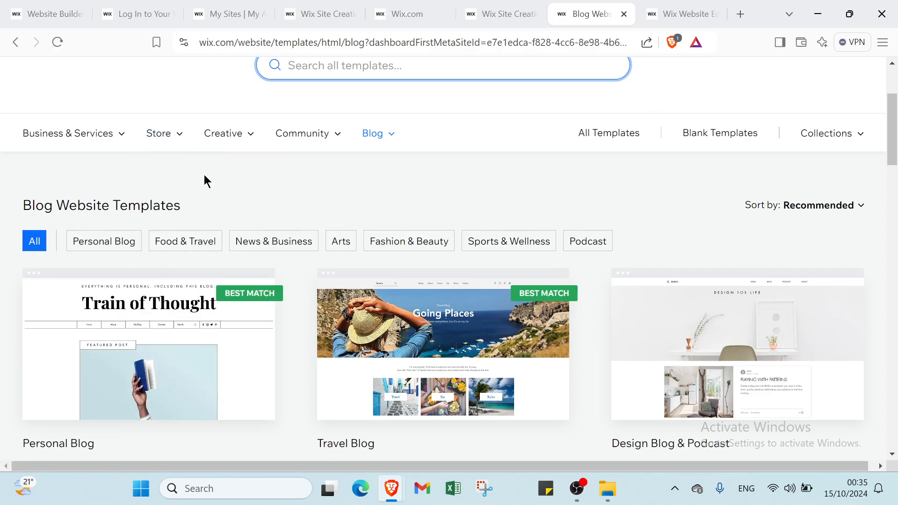
{"action": "mouse_move", "coordinate": [231, 133]}
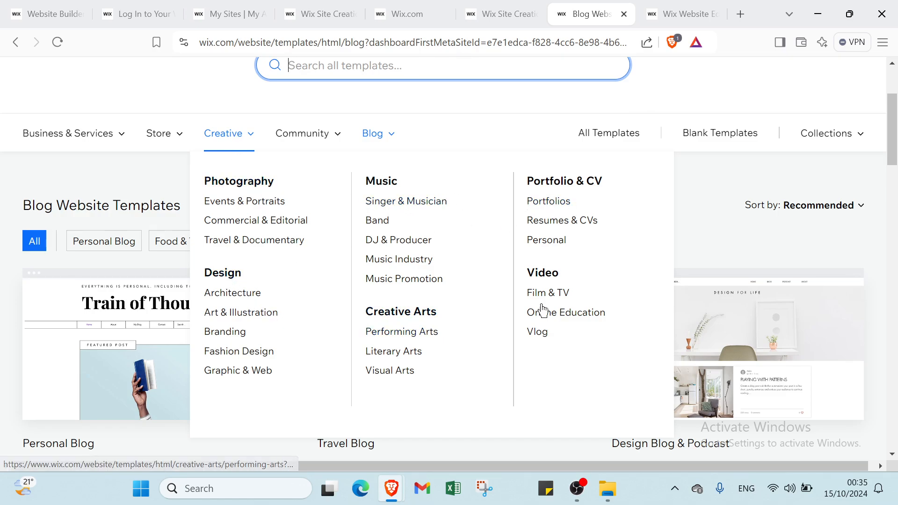
{"action": "mouse_move", "coordinate": [298, 140]}
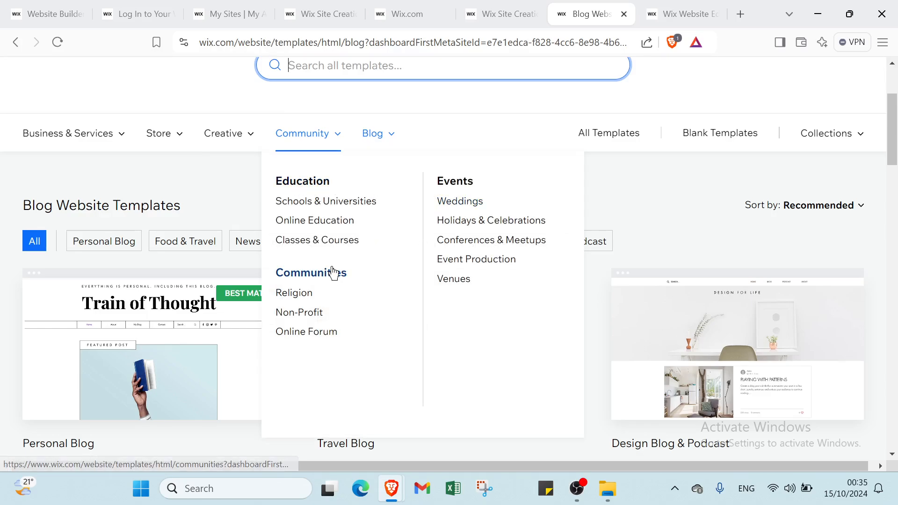
{"action": "mouse_move", "coordinate": [368, 142]}
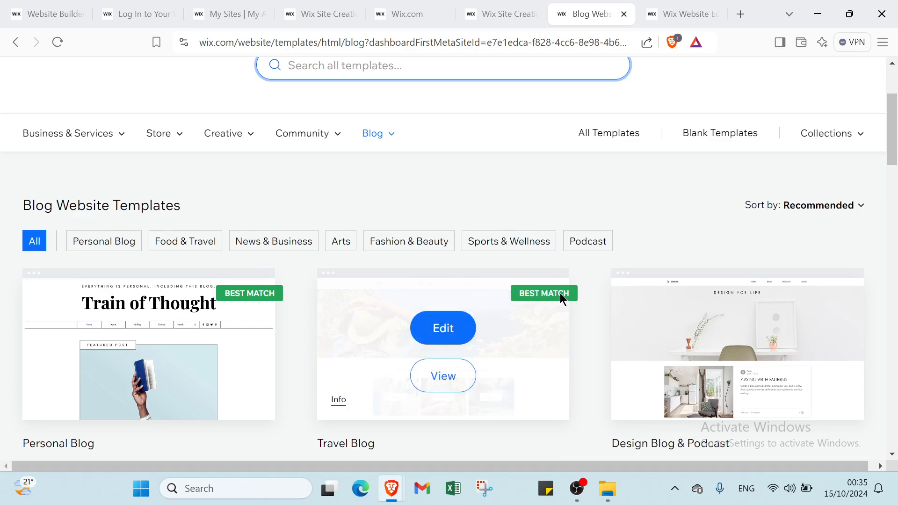
Browse the Blog Website Templates down to the page numbers, and return to the start of the gallery
{"action": "scroll", "coordinate": [561, 300], "scroll_direction": "down", "scroll_amount": 2}
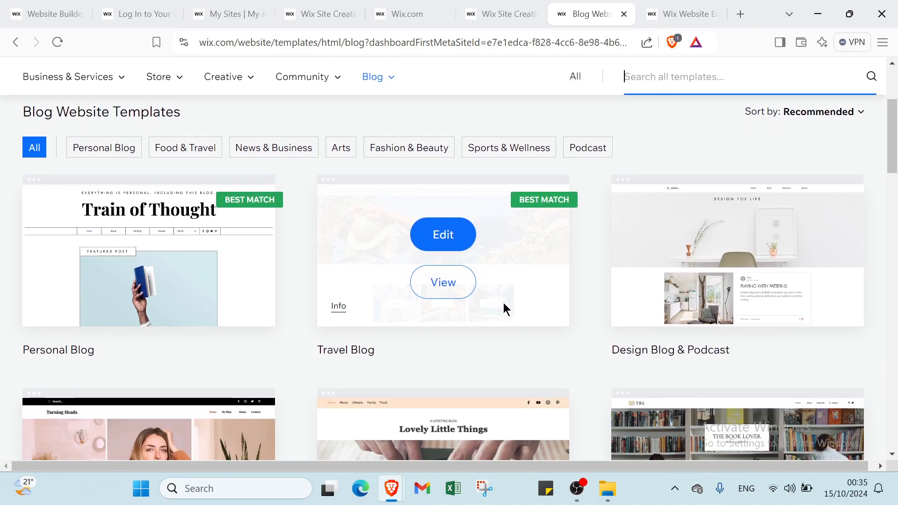
{"action": "scroll", "coordinate": [504, 302], "scroll_direction": "down", "scroll_amount": 1}
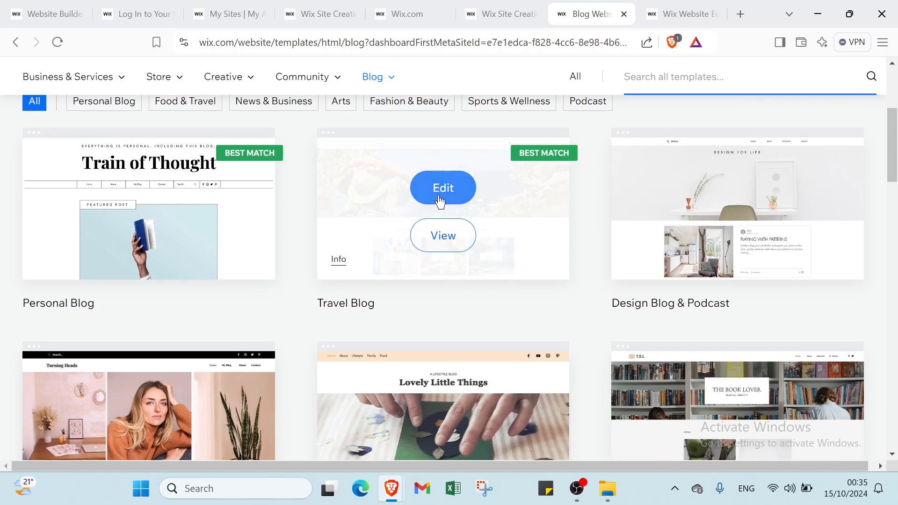
{"action": "scroll", "coordinate": [422, 262], "scroll_direction": "down", "scroll_amount": 20}
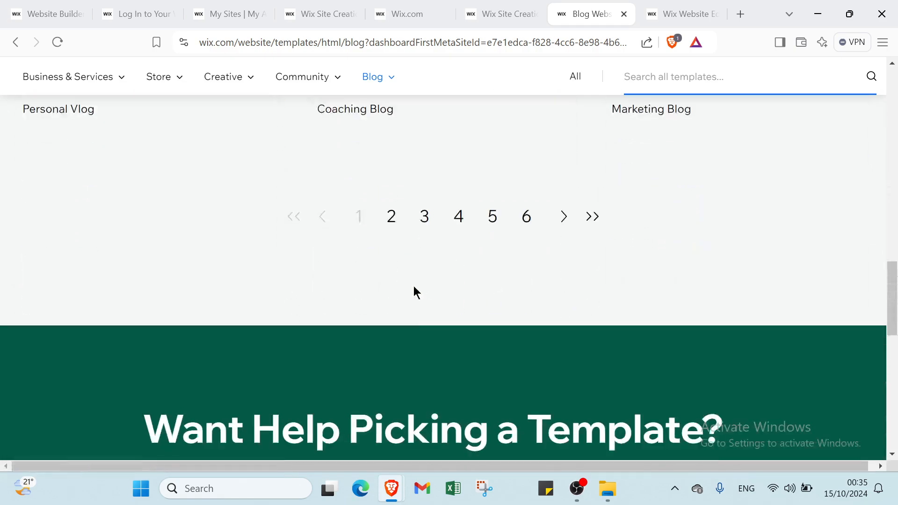
{"action": "scroll", "coordinate": [387, 171], "scroll_direction": "up", "scroll_amount": 9}
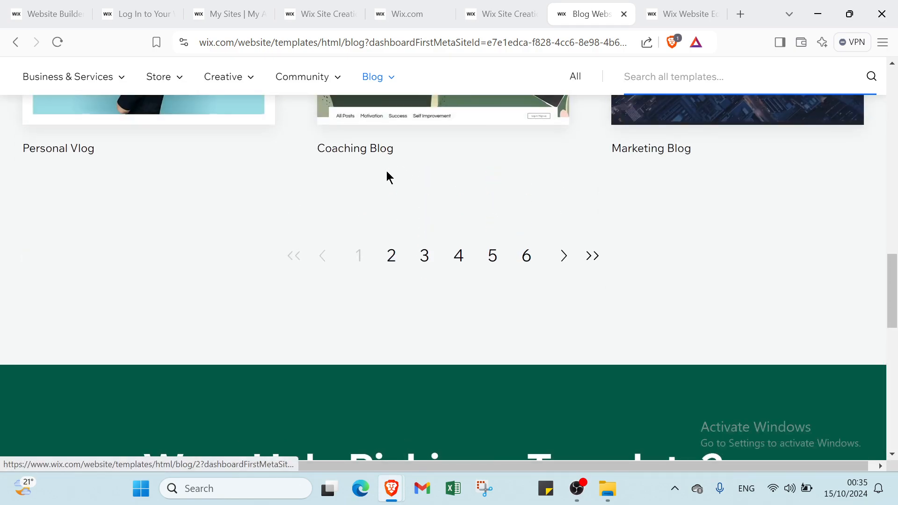
{"action": "scroll", "coordinate": [385, 175], "scroll_direction": "down", "scroll_amount": 4}
{"action": "scroll", "coordinate": [369, 266], "scroll_direction": "down", "scroll_amount": 3}
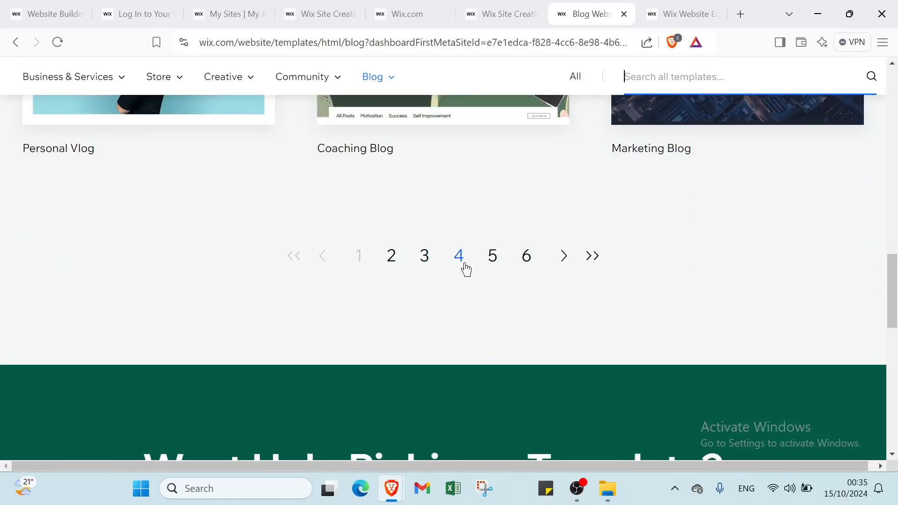
{"action": "left_click", "coordinate": [526, 257]}
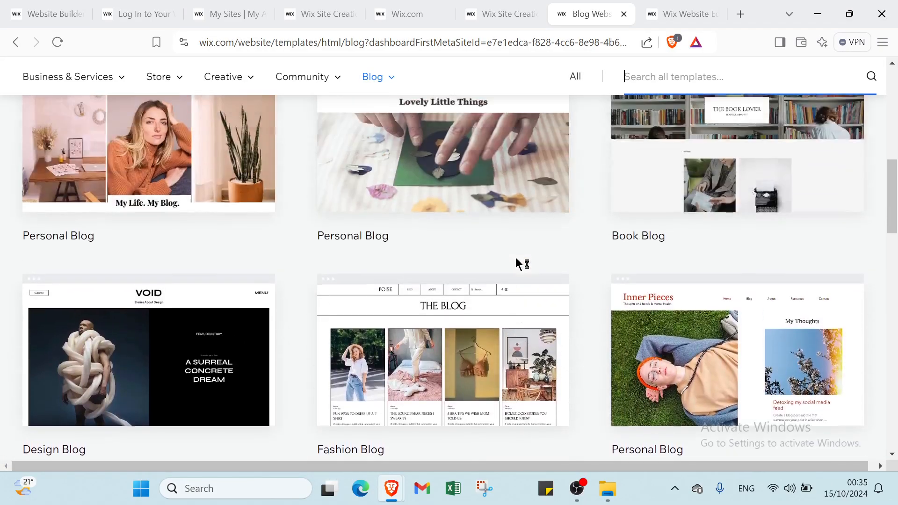
{"action": "mouse_move", "coordinate": [429, 379]}
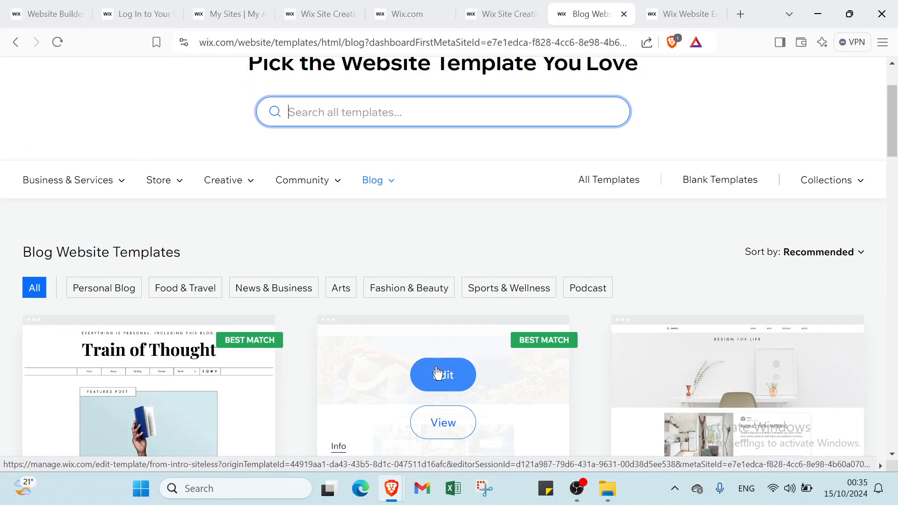
Switch to the Travel Blog template's editor and examine its Site Menu and Blog Pages in the page manager
{"action": "left_click", "coordinate": [650, 17]}
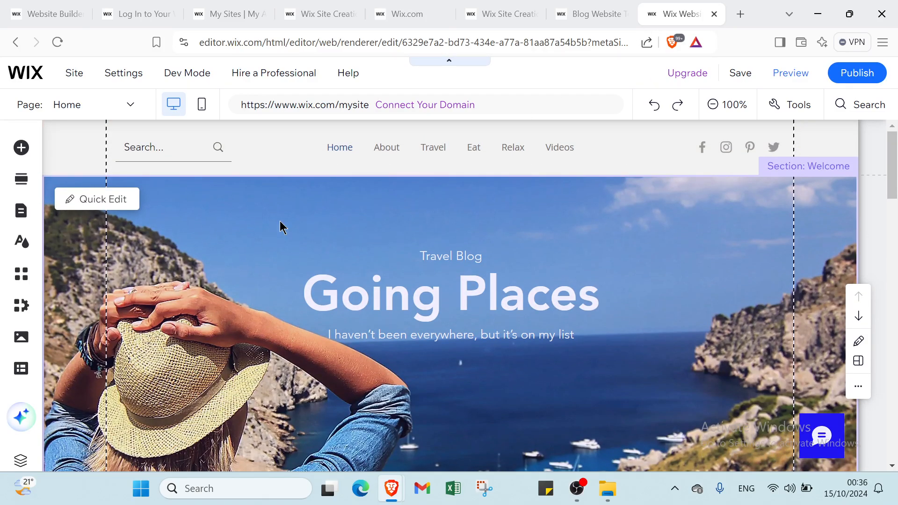
{"action": "left_click", "coordinate": [102, 109]}
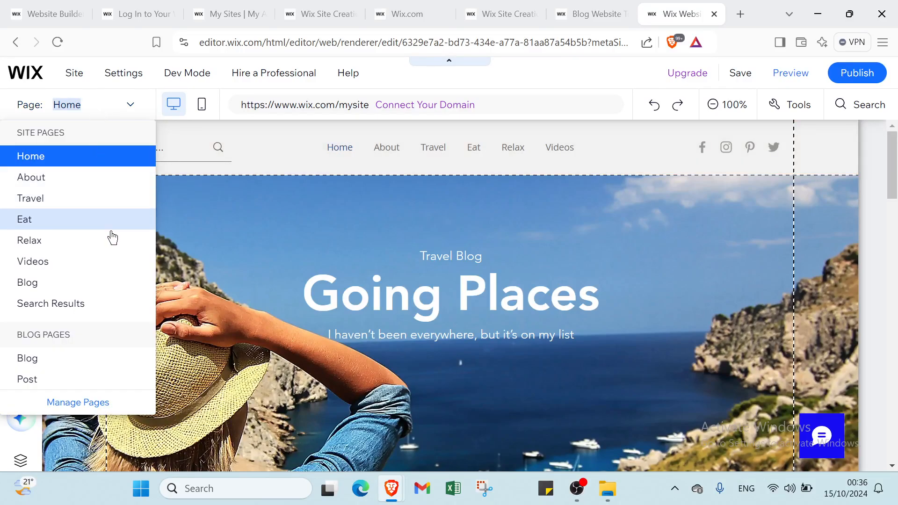
{"action": "left_click", "coordinate": [94, 403]}
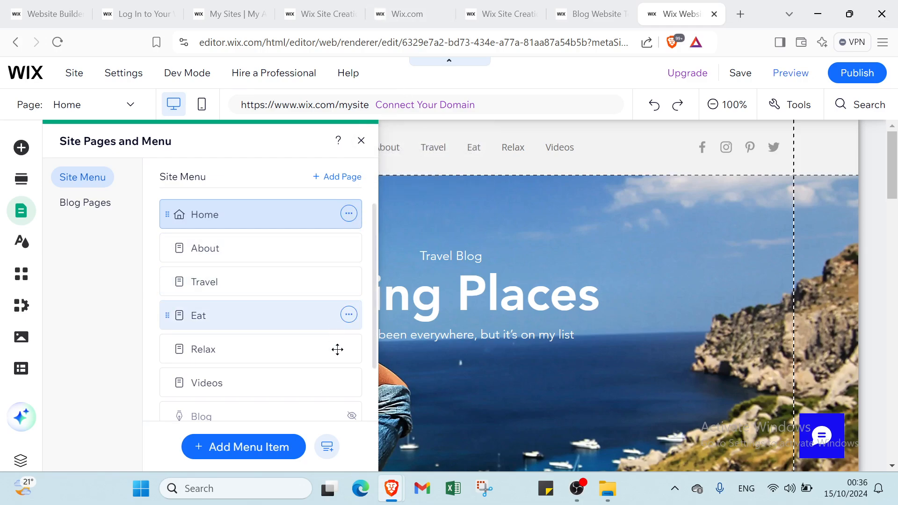
{"action": "scroll", "coordinate": [330, 262], "scroll_direction": "down", "scroll_amount": 2}
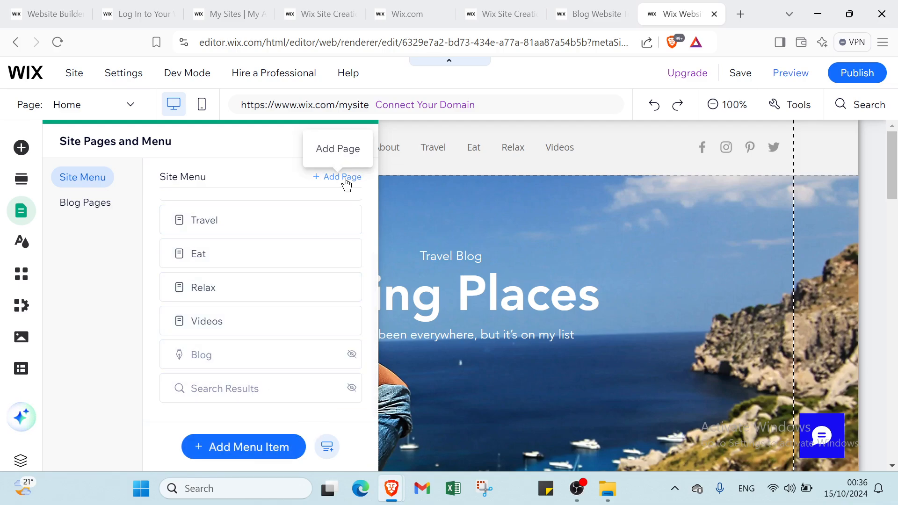
{"action": "scroll", "coordinate": [300, 257], "scroll_direction": "up", "scroll_amount": 2}
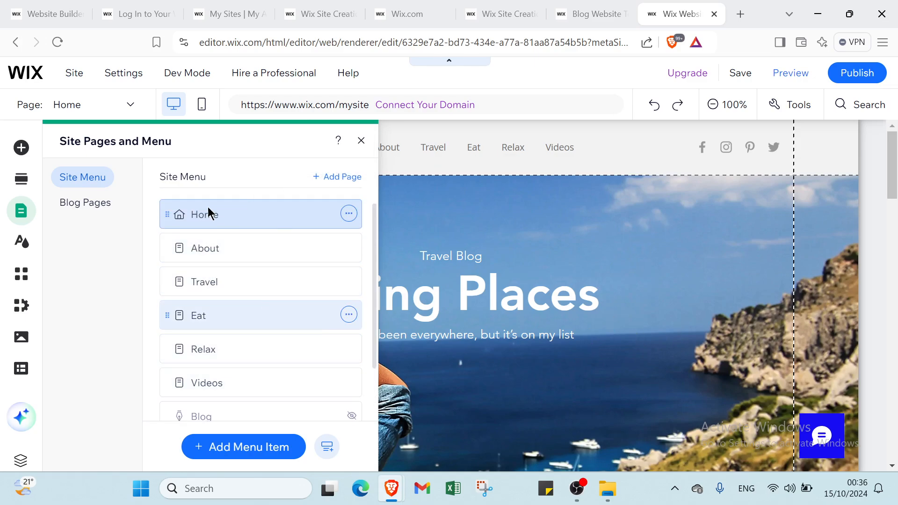
{"action": "left_click", "coordinate": [95, 210]}
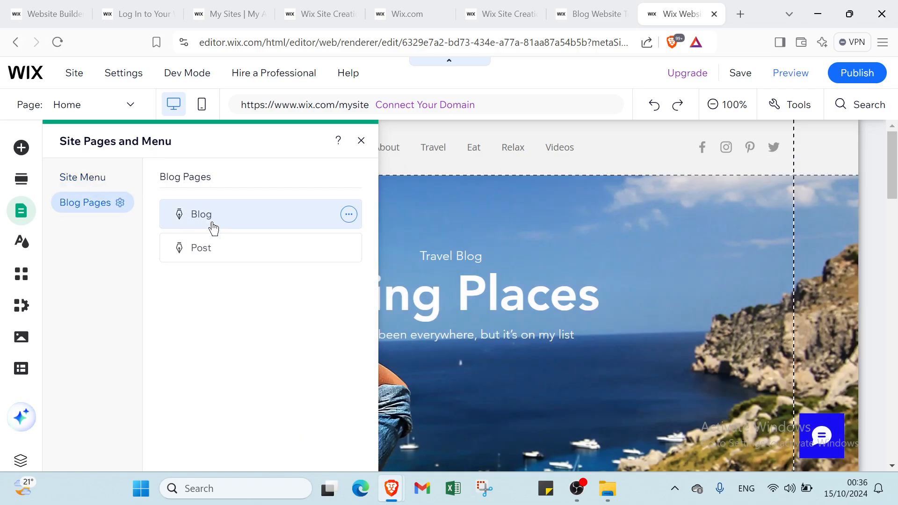
{"action": "left_click", "coordinate": [355, 145]}
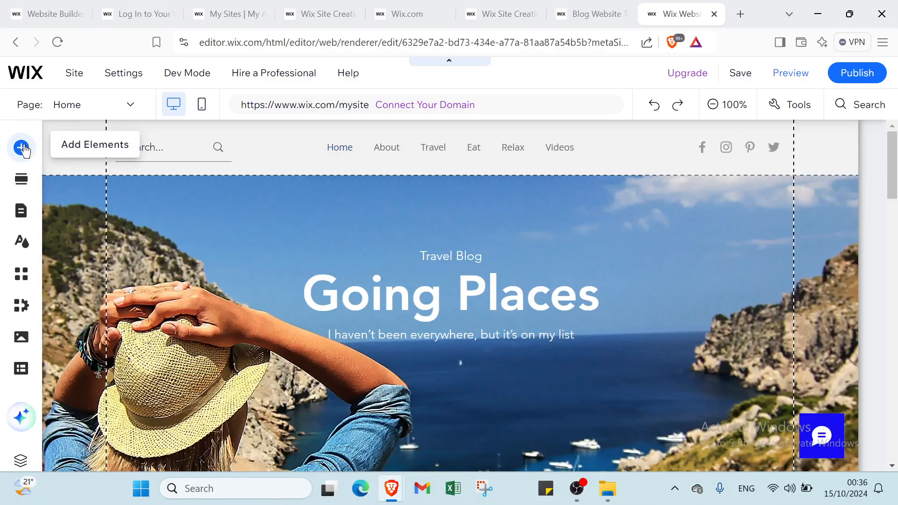
Look through the Text elements available to add, including Themed Text, Paragraphs, Collapsible Text, Text Marquee and Text Mask
{"action": "left_click", "coordinate": [21, 148]}
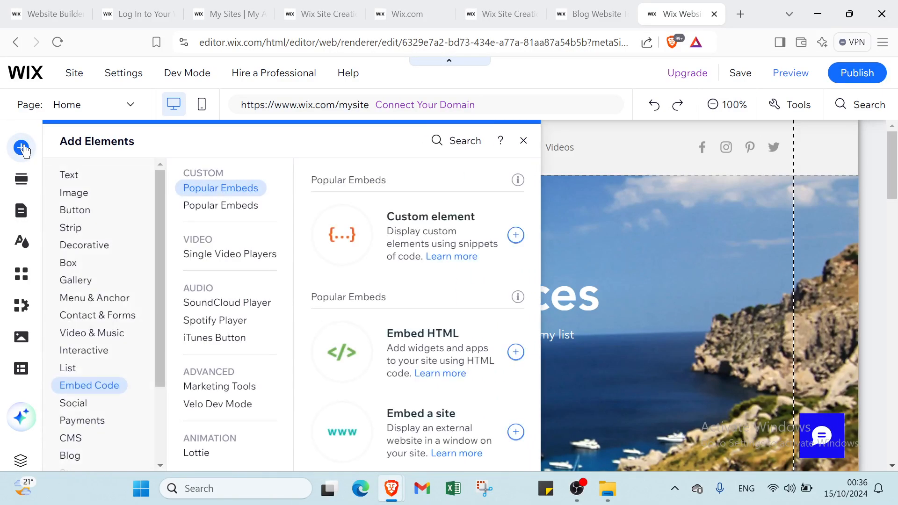
{"action": "mouse_move", "coordinate": [75, 181]}
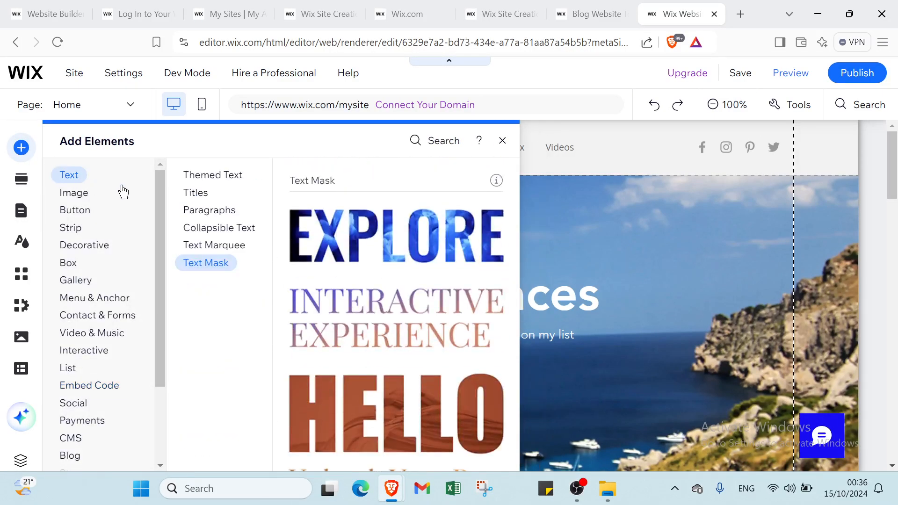
{"action": "left_click", "coordinate": [189, 180]}
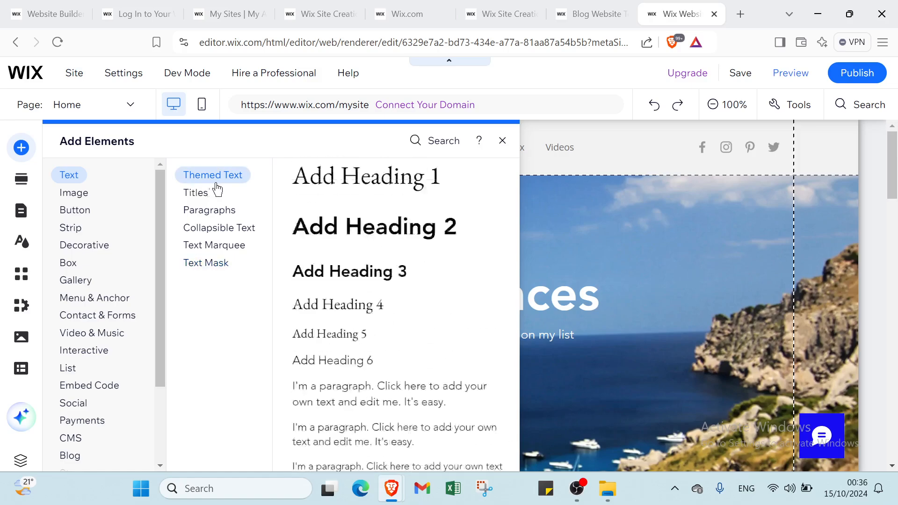
{"action": "left_click", "coordinate": [233, 210]}
{"action": "left_click", "coordinate": [217, 228]}
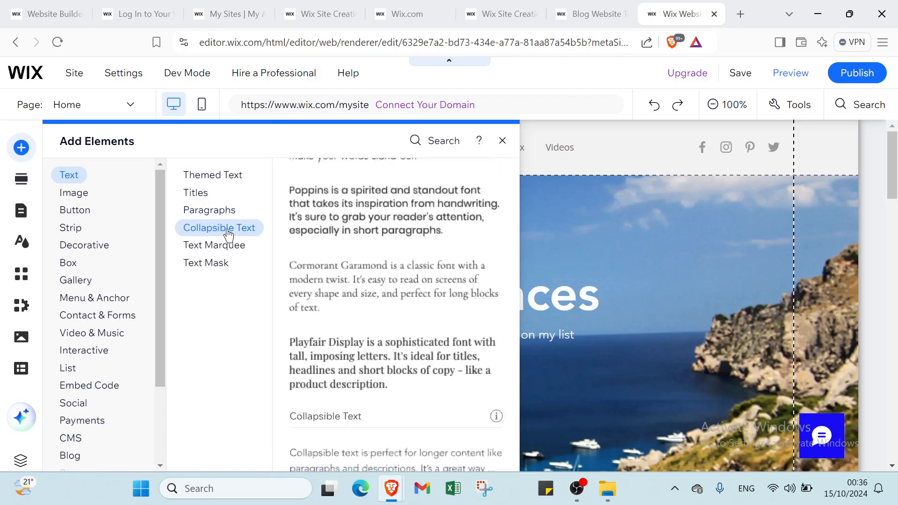
{"action": "left_click", "coordinate": [203, 251]}
{"action": "left_click", "coordinate": [209, 271]}
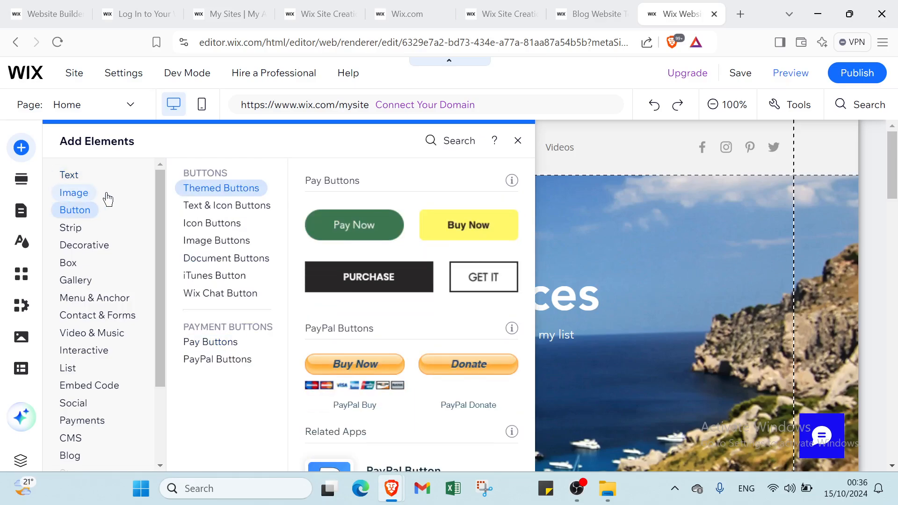
Look through the Image elements available to add: Upload & Import, Free from Wix and Free Wix Illustrations
{"action": "left_click", "coordinate": [83, 197]}
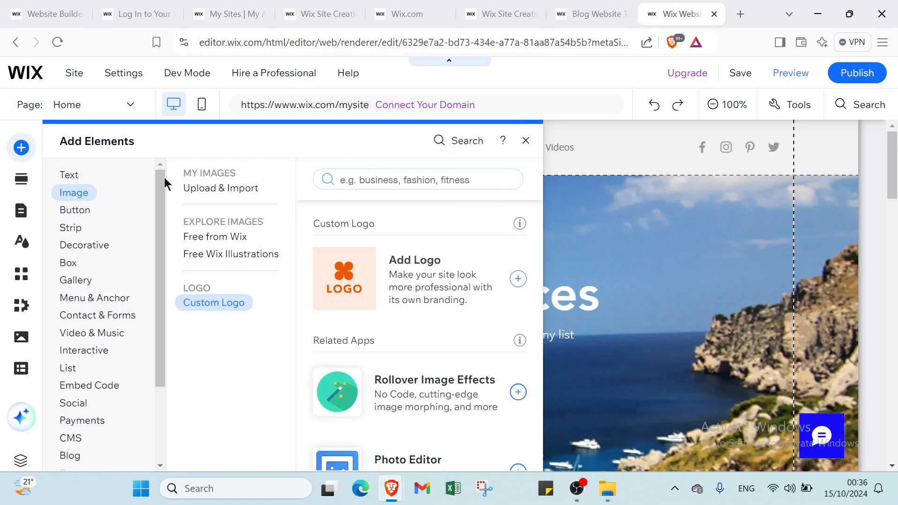
{"action": "left_click", "coordinate": [220, 192]}
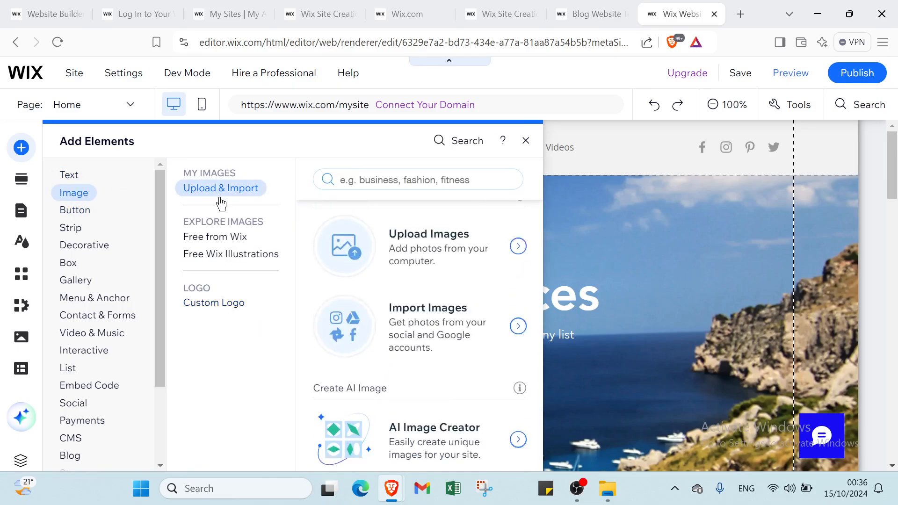
{"action": "left_click", "coordinate": [213, 237]}
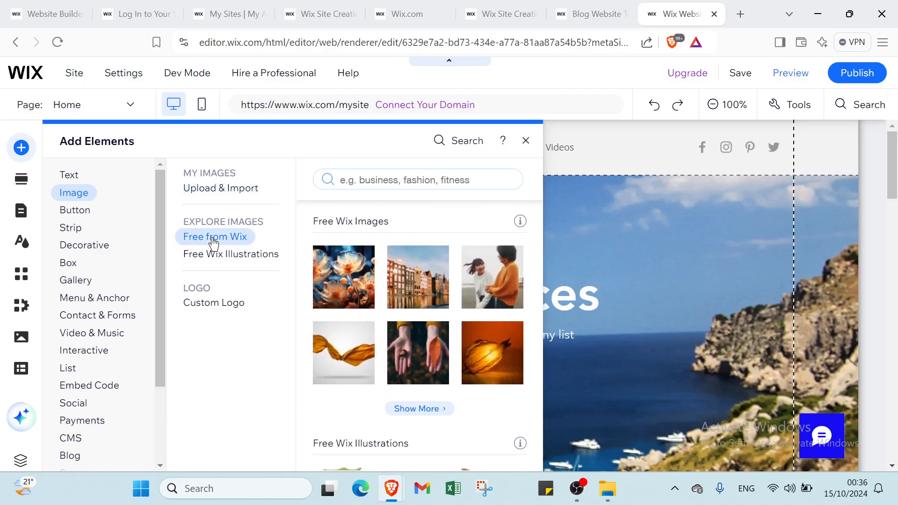
{"action": "left_click", "coordinate": [218, 255]}
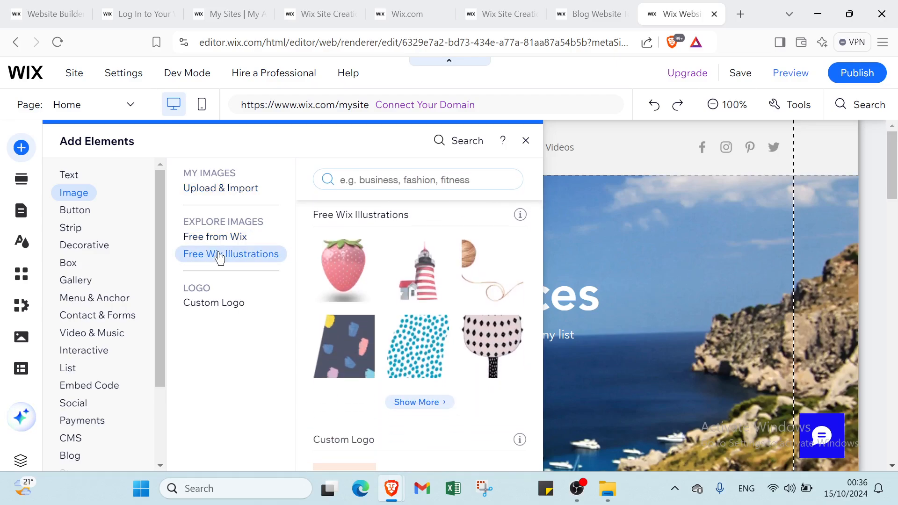
Look through the Custom Logo option and the Button elements, including Text & Icon, Icon, Image, Document, iTunes and Wix Chat buttons
{"action": "left_click", "coordinate": [225, 304]}
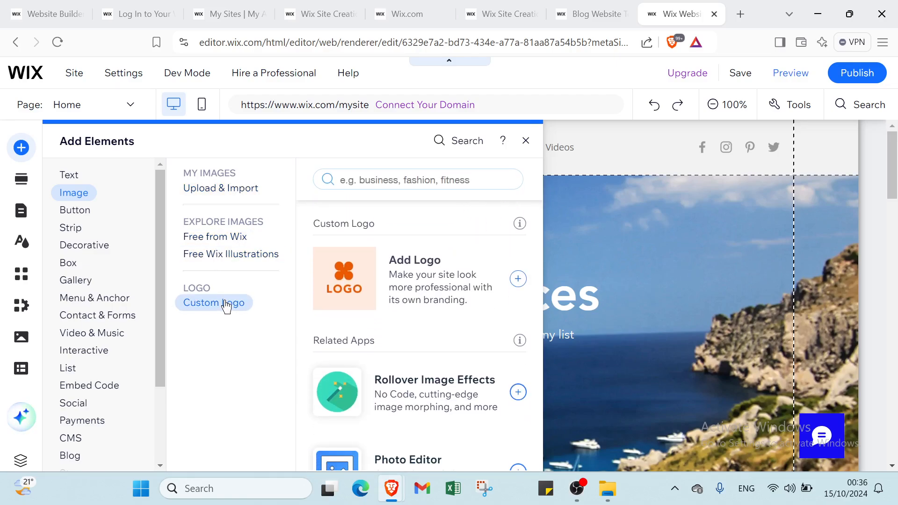
{"action": "left_click", "coordinate": [86, 211]}
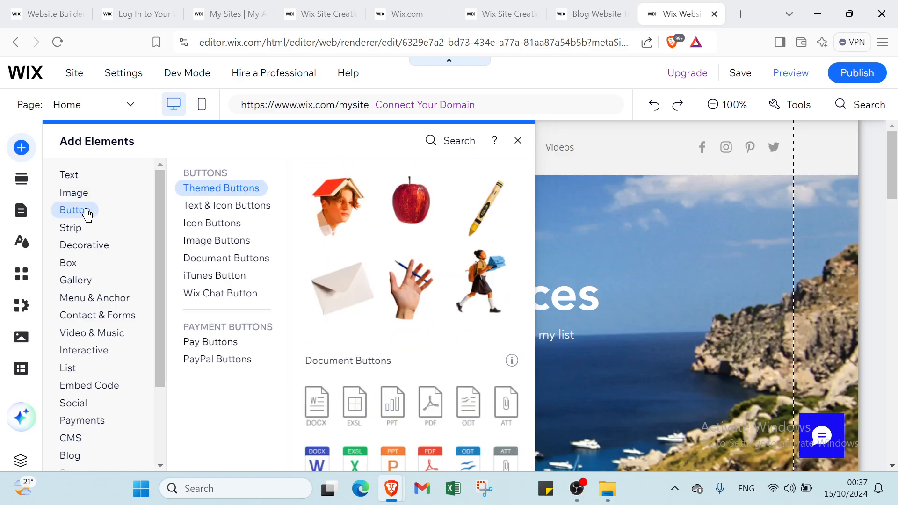
{"action": "left_click", "coordinate": [210, 211]}
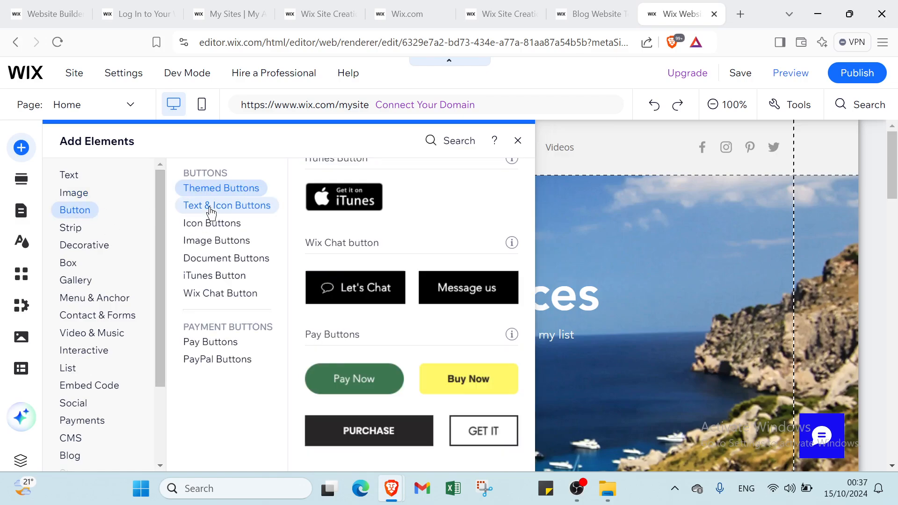
{"action": "left_click", "coordinate": [215, 224]}
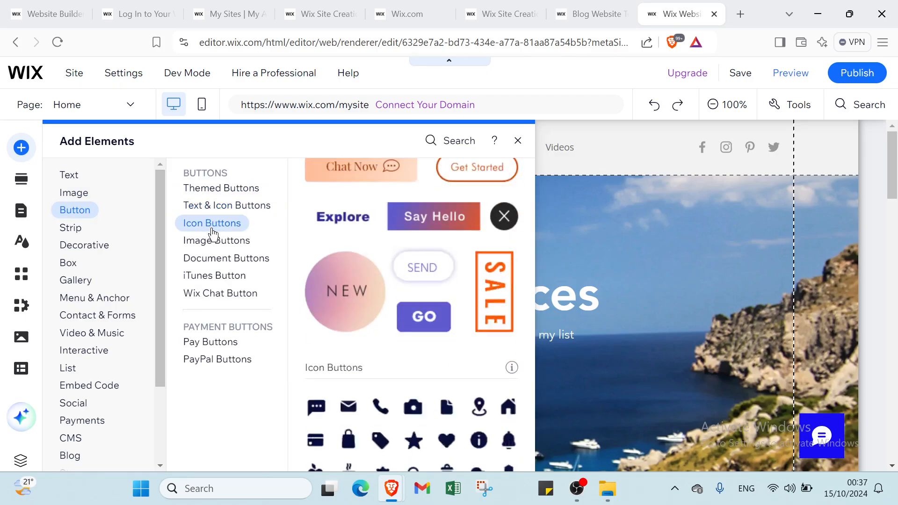
{"action": "left_click", "coordinate": [212, 241]}
{"action": "left_click", "coordinate": [217, 260]}
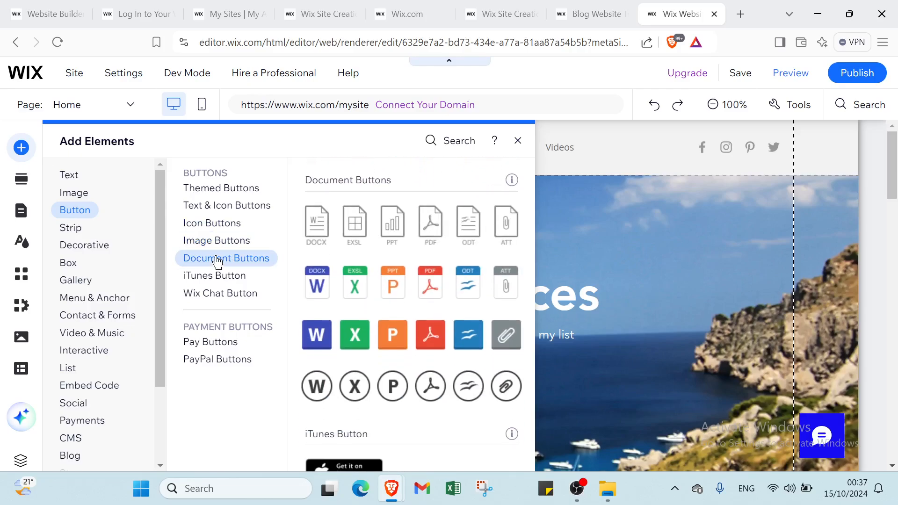
{"action": "left_click", "coordinate": [213, 277]}
{"action": "left_click", "coordinate": [205, 295]}
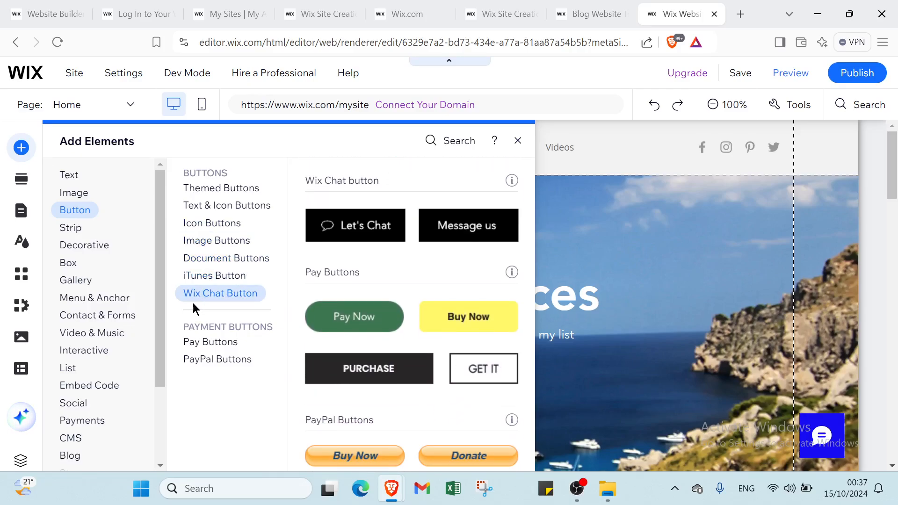
{"action": "left_click", "coordinate": [77, 244]}
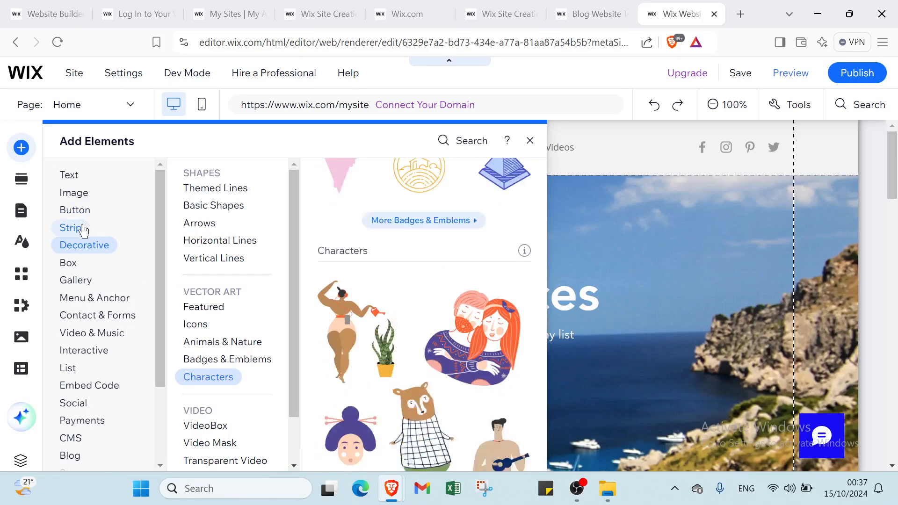
{"action": "left_click", "coordinate": [81, 213]}
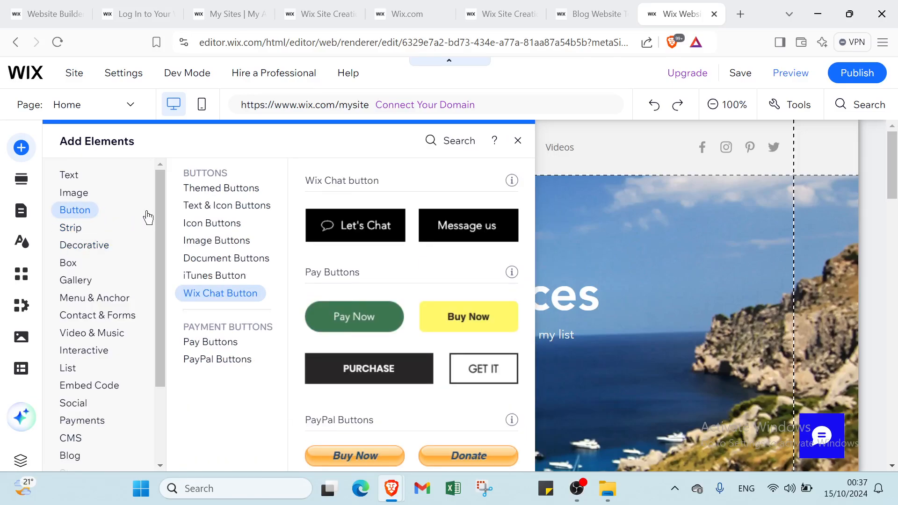
{"action": "left_click", "coordinate": [201, 206]}
Look through the Strip elements: Classic, Featured, About, Services, Contact, Welcome, Testimonials and Team
{"action": "left_click", "coordinate": [70, 229]}
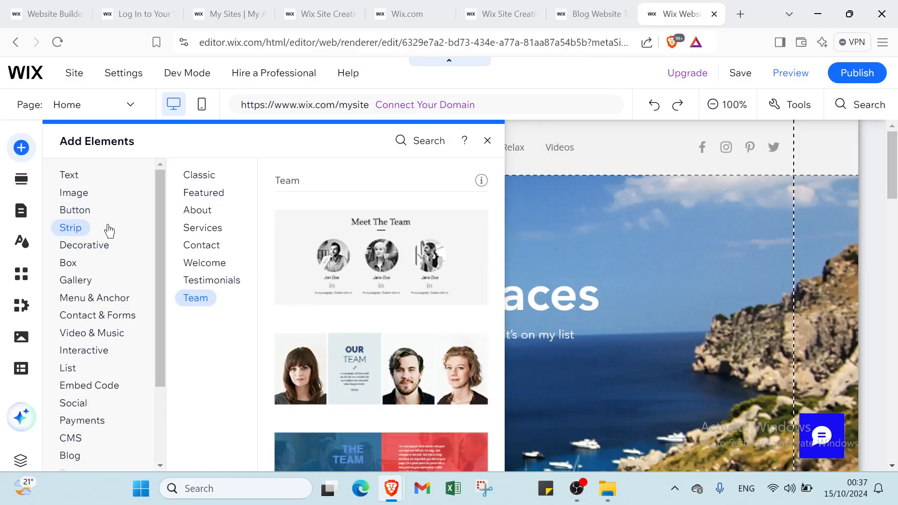
{"action": "left_click", "coordinate": [196, 177]}
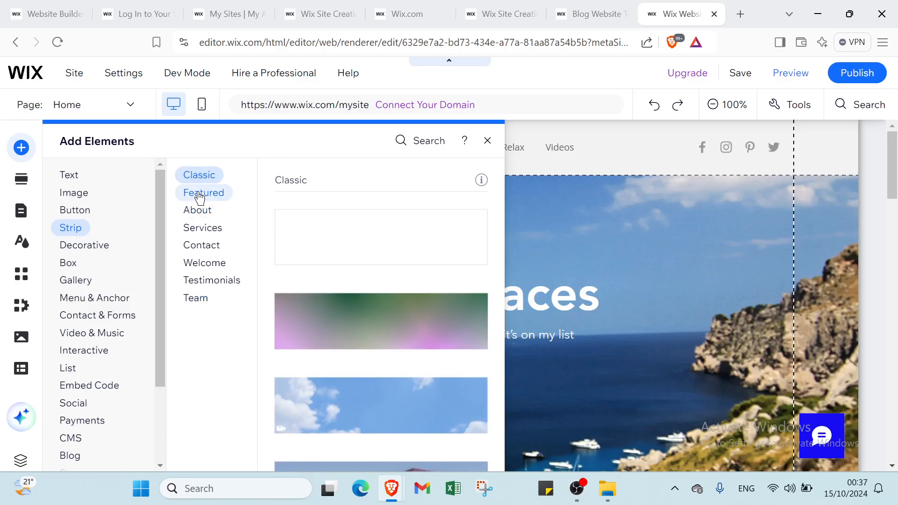
{"action": "left_click", "coordinate": [198, 193]}
{"action": "left_click", "coordinate": [198, 211]}
{"action": "left_click", "coordinate": [202, 229]}
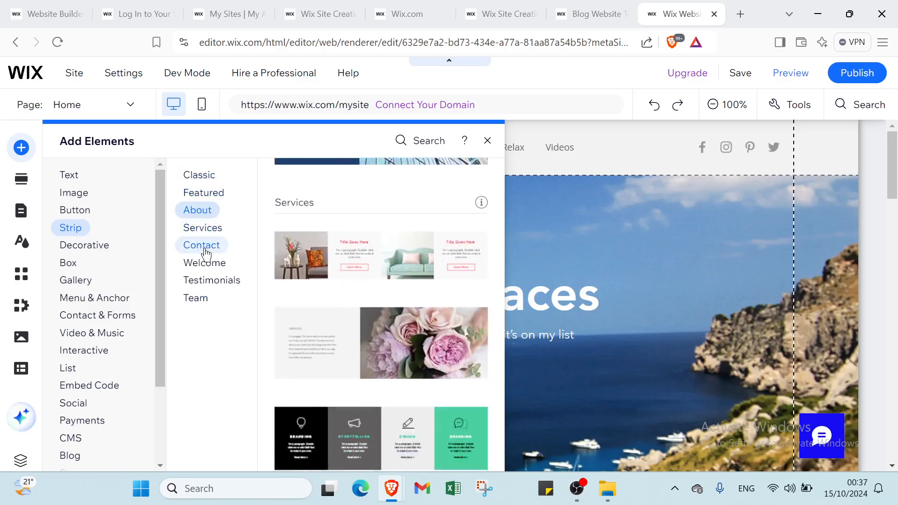
{"action": "left_click", "coordinate": [202, 246]}
{"action": "left_click", "coordinate": [203, 263]}
{"action": "left_click", "coordinate": [203, 280]}
{"action": "left_click", "coordinate": [203, 298]}
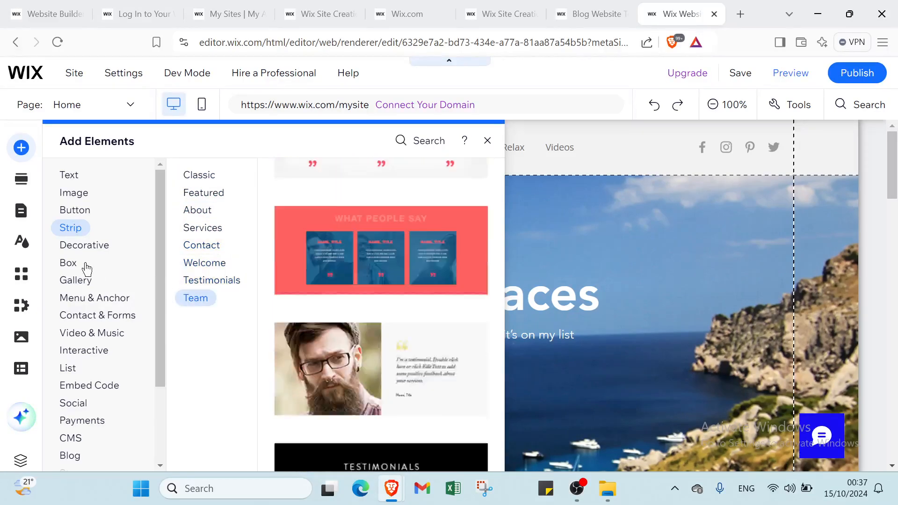
Look through the Decorative elements, covering Themed Lines, Horizontal Lines, the vector art groups, VideoBox and Transparent Video
{"action": "left_click", "coordinate": [93, 251]}
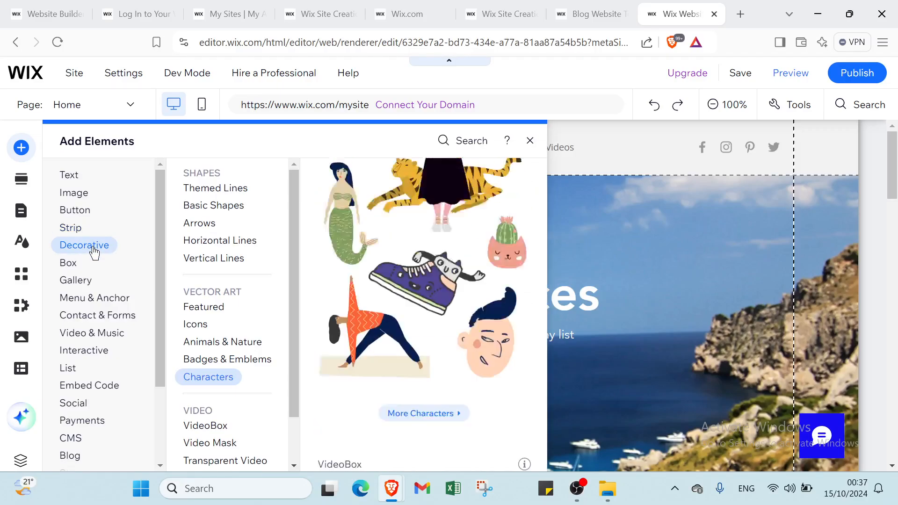
{"action": "left_click", "coordinate": [209, 190]}
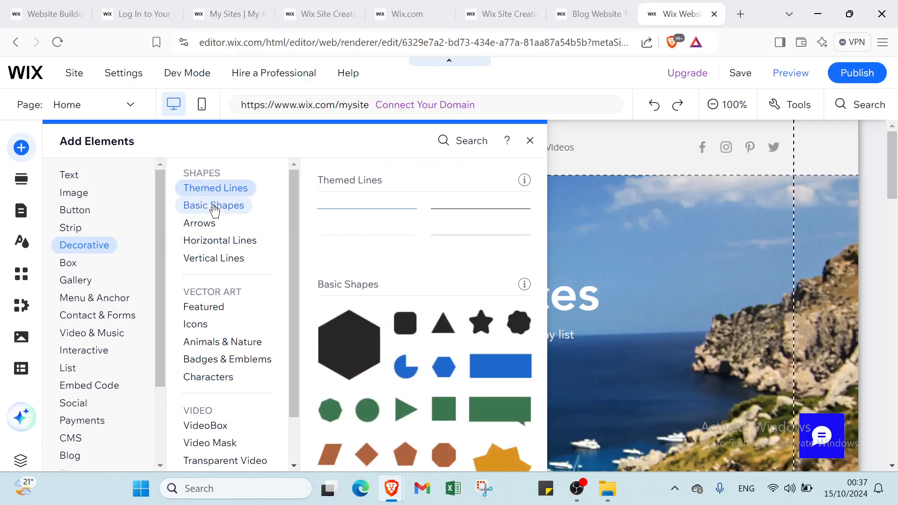
{"action": "left_click", "coordinate": [220, 240]}
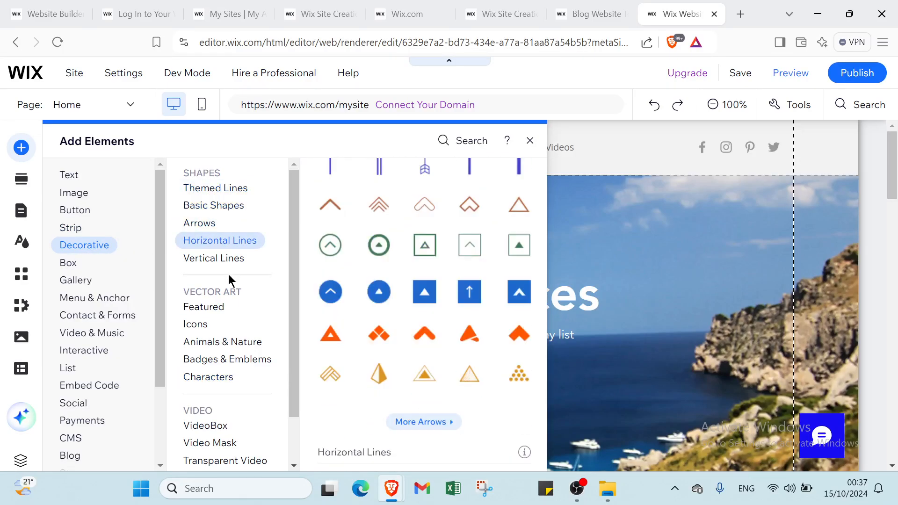
{"action": "left_click", "coordinate": [218, 308]}
{"action": "left_click", "coordinate": [195, 324]}
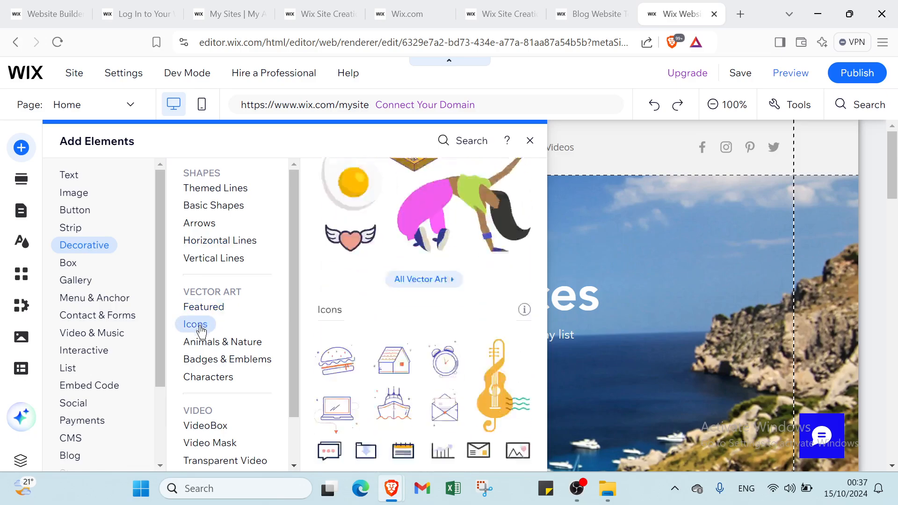
{"action": "left_click", "coordinate": [202, 341]}
{"action": "left_click", "coordinate": [208, 425]}
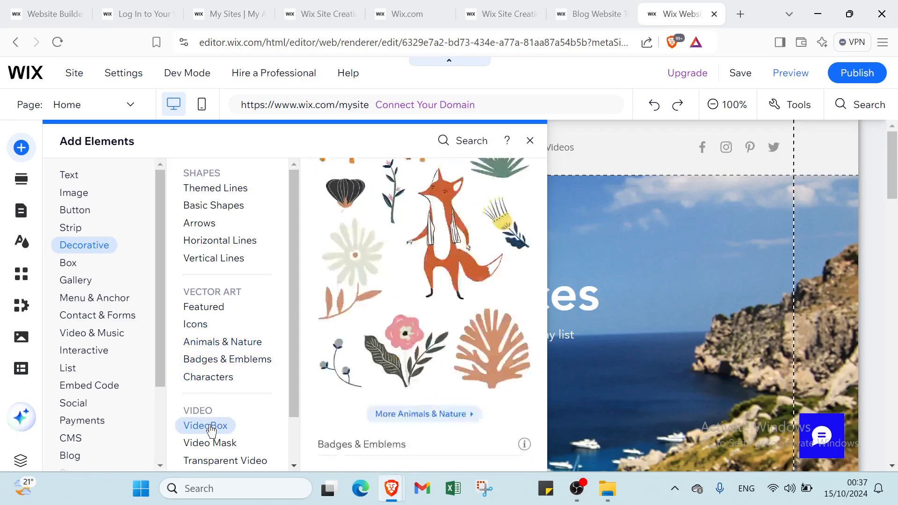
{"action": "left_click", "coordinate": [201, 461]}
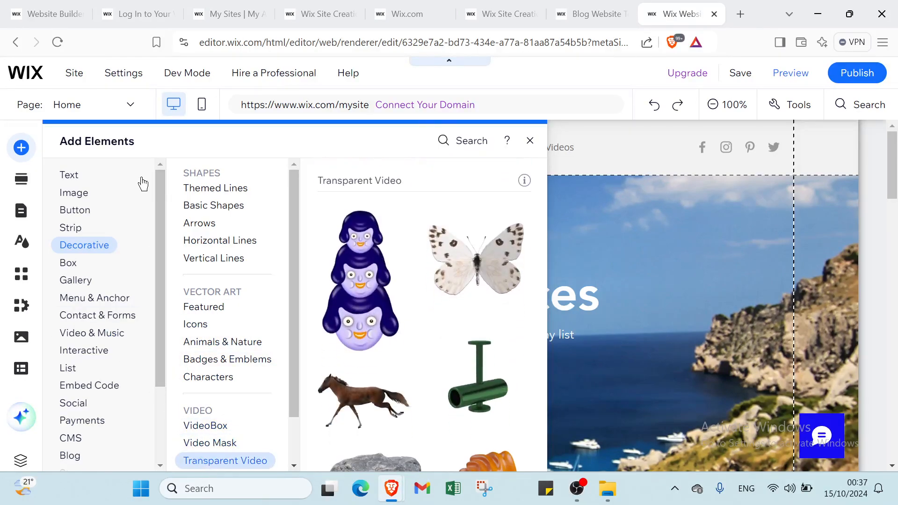
Review the Box, Gallery, Menu & Anchor, Contact & Forms, Video & Music and Interactive elements available to add
{"action": "left_click", "coordinate": [69, 263]}
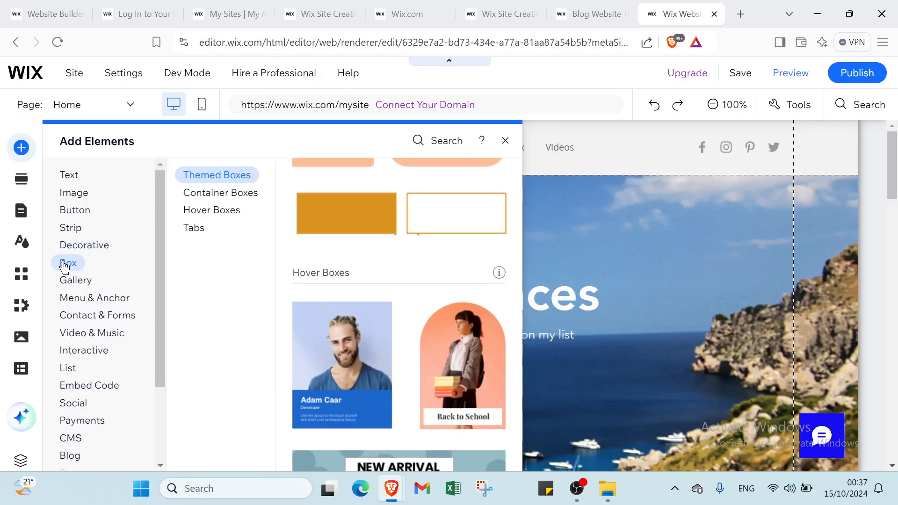
{"action": "left_click", "coordinate": [66, 279]}
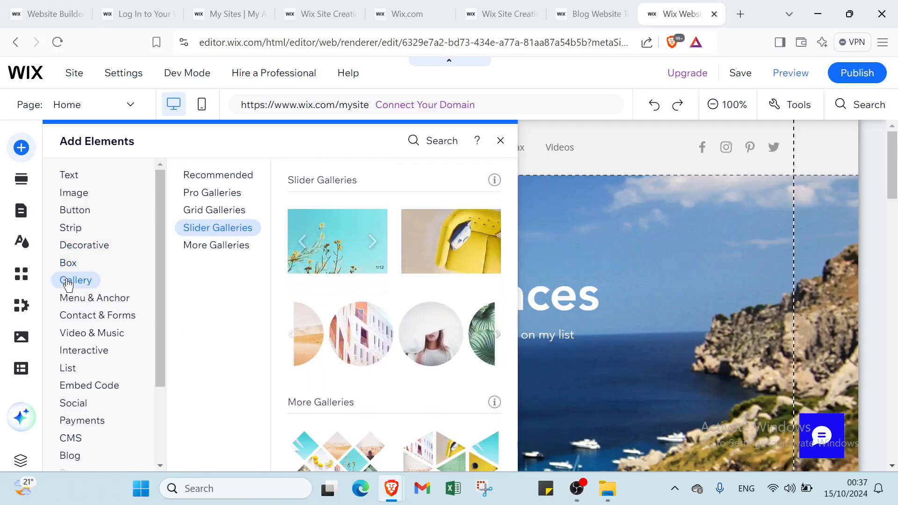
{"action": "left_click", "coordinate": [78, 296]}
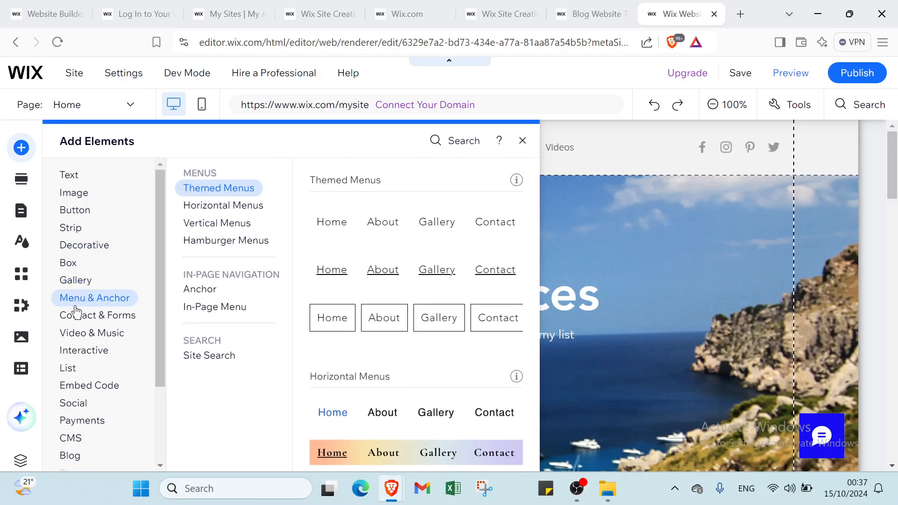
{"action": "left_click", "coordinate": [73, 317]}
{"action": "left_click", "coordinate": [75, 335]}
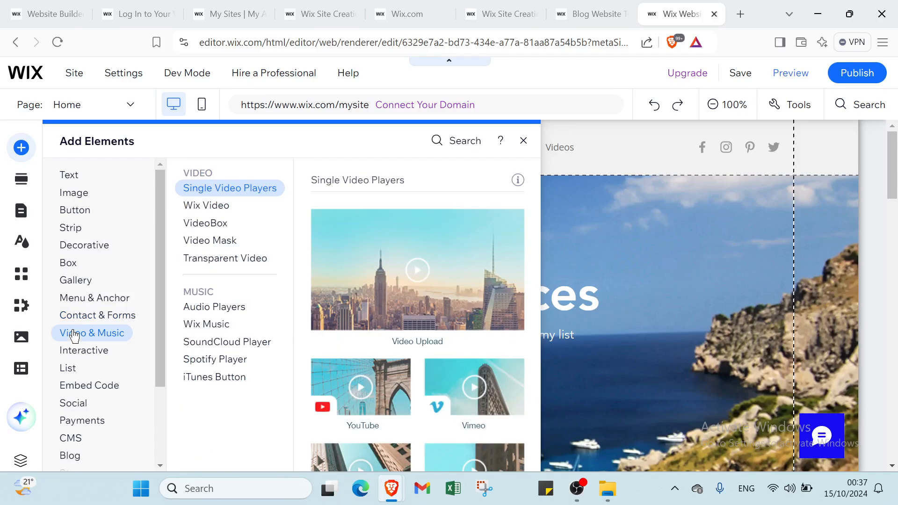
{"action": "left_click", "coordinate": [78, 353]}
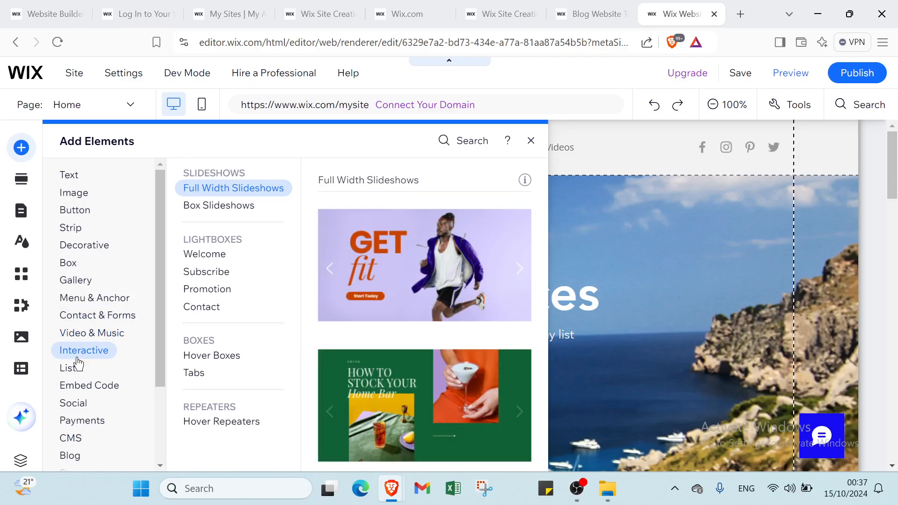
Review the List, Embed Code, Social and Payments elements, and the remaining categories down to Bookings and Events
{"action": "left_click", "coordinate": [77, 368]}
{"action": "left_click", "coordinate": [76, 388]}
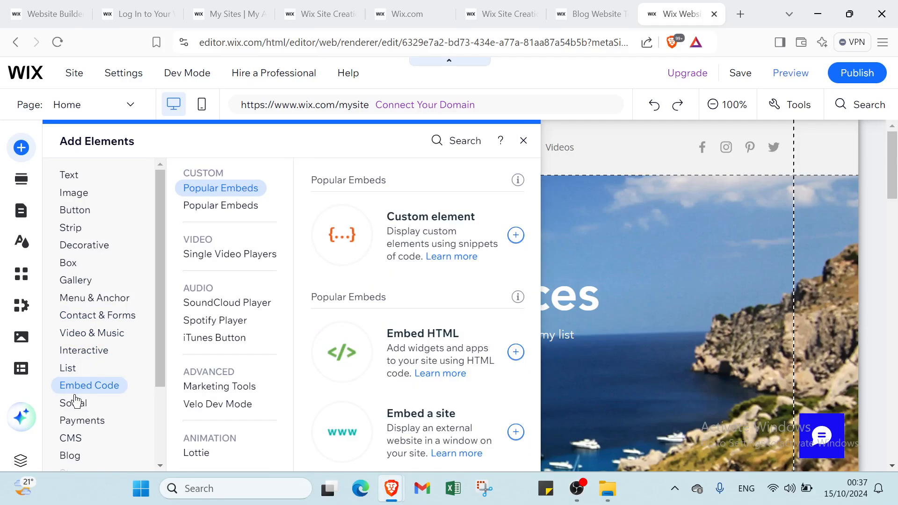
{"action": "left_click", "coordinate": [76, 402]}
{"action": "left_click", "coordinate": [73, 419]}
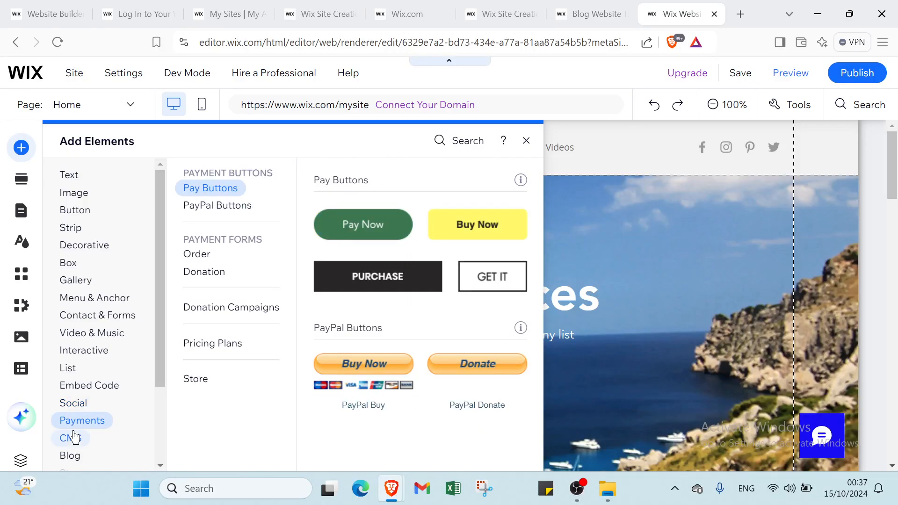
{"action": "scroll", "coordinate": [72, 452], "scroll_direction": "down", "scroll_amount": 1}
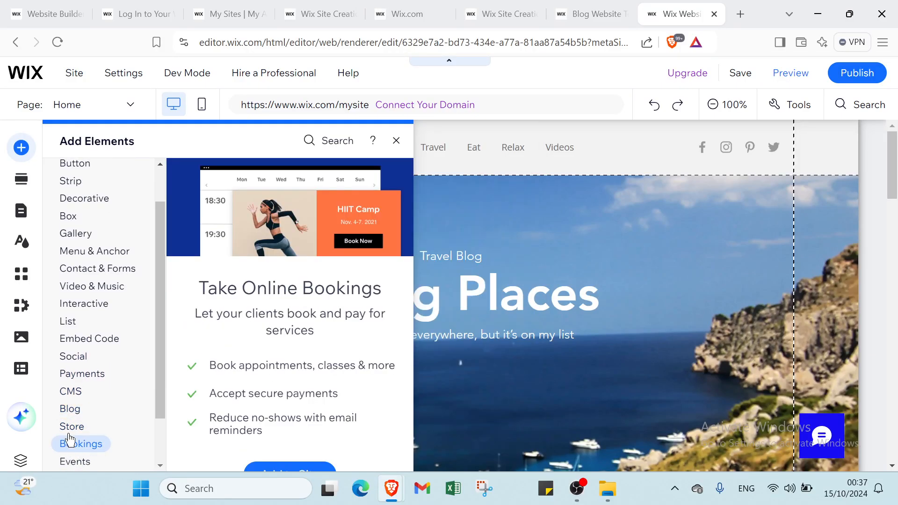
{"action": "mouse_move", "coordinate": [76, 459]}
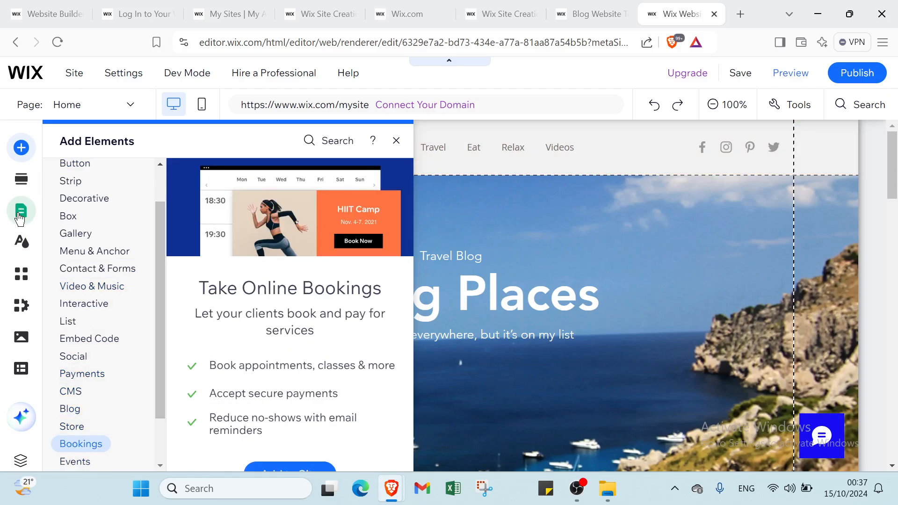
Examine the Site Design options, the Site Pages and Menu, the Wix App Market and the My Business apps
{"action": "left_click", "coordinate": [20, 243]}
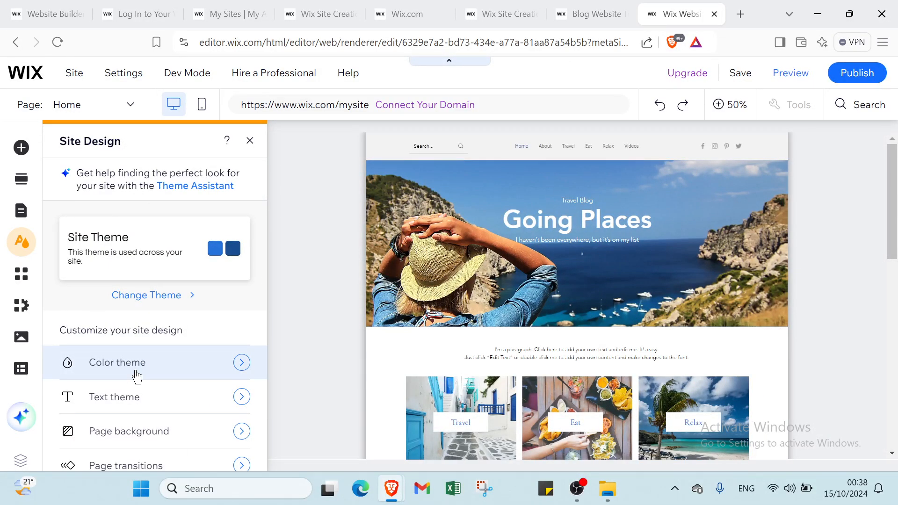
{"action": "left_click", "coordinate": [26, 213]}
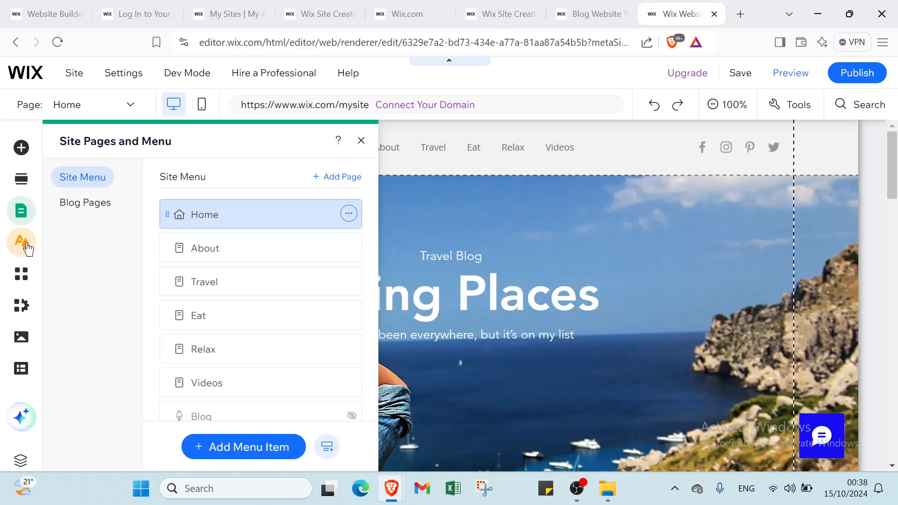
{"action": "left_click", "coordinate": [27, 249]}
{"action": "left_click", "coordinate": [21, 273]}
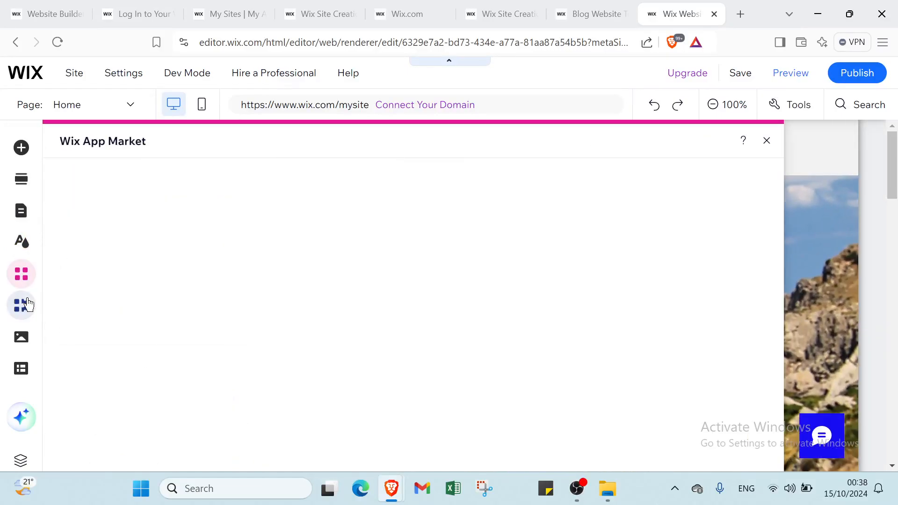
{"action": "left_click", "coordinate": [27, 304]}
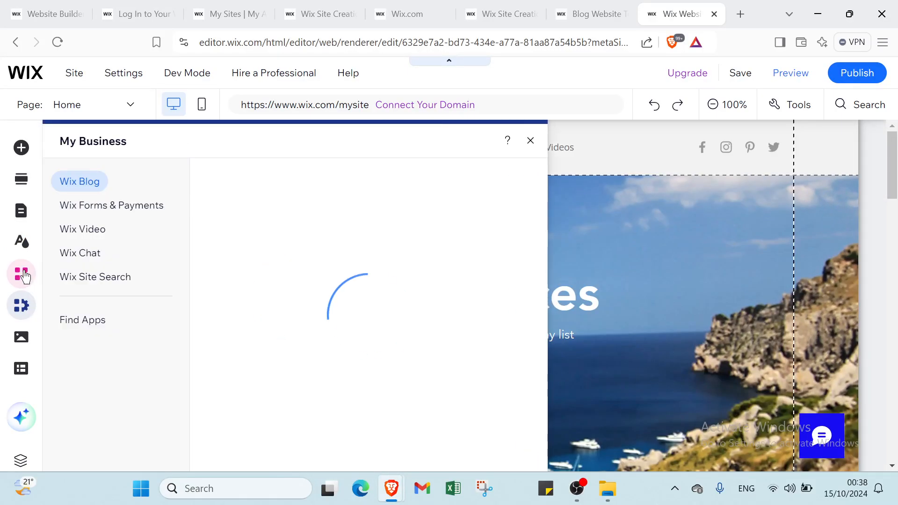
{"action": "left_click", "coordinate": [25, 277]}
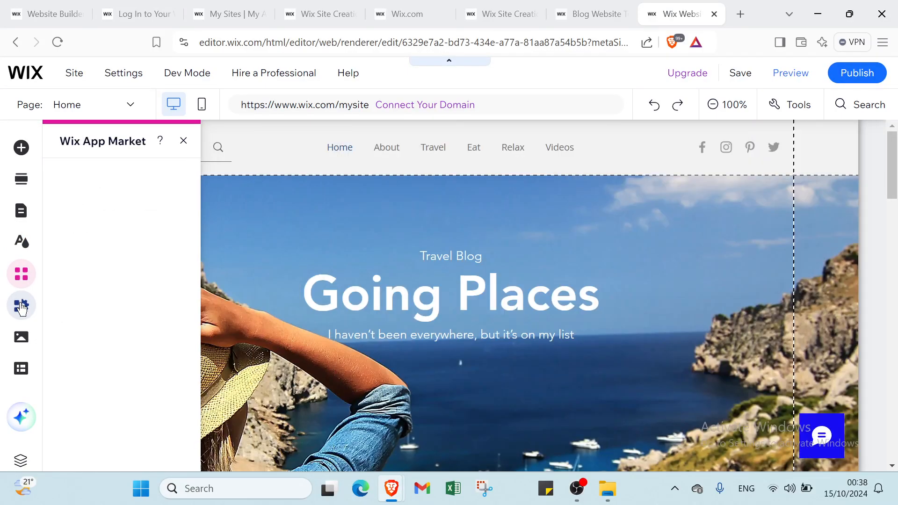
Look through the Media upload and editing options, dismiss the save reminder without saving, and view the CMS introduction
{"action": "left_click", "coordinate": [20, 339]}
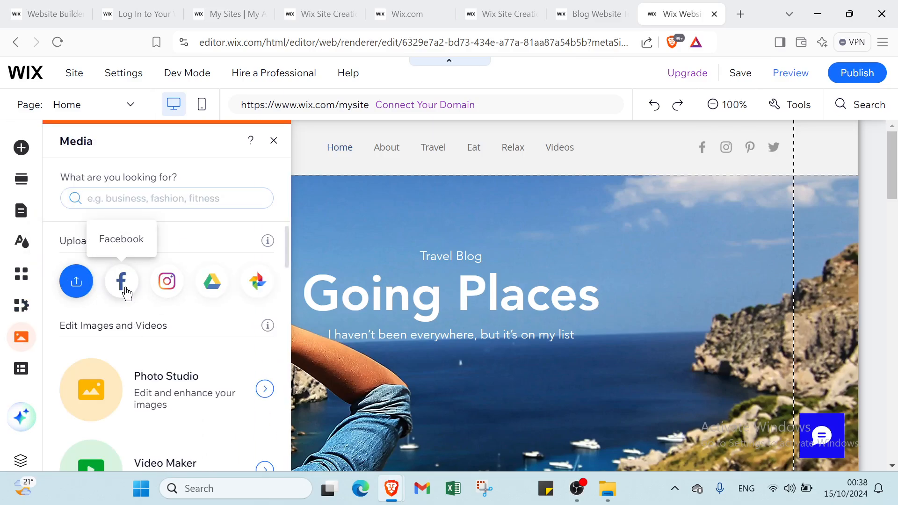
{"action": "scroll", "coordinate": [176, 387], "scroll_direction": "down", "scroll_amount": 3}
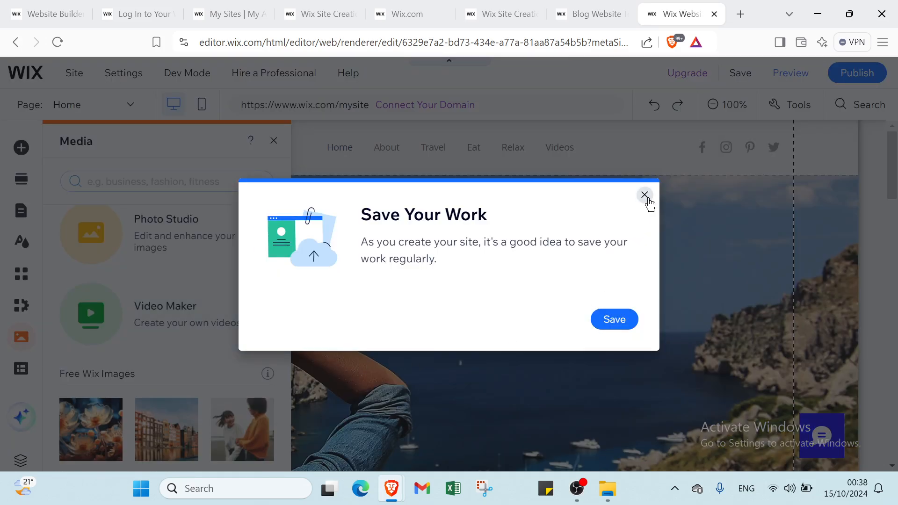
{"action": "left_click", "coordinate": [645, 196]}
{"action": "left_click", "coordinate": [21, 369]}
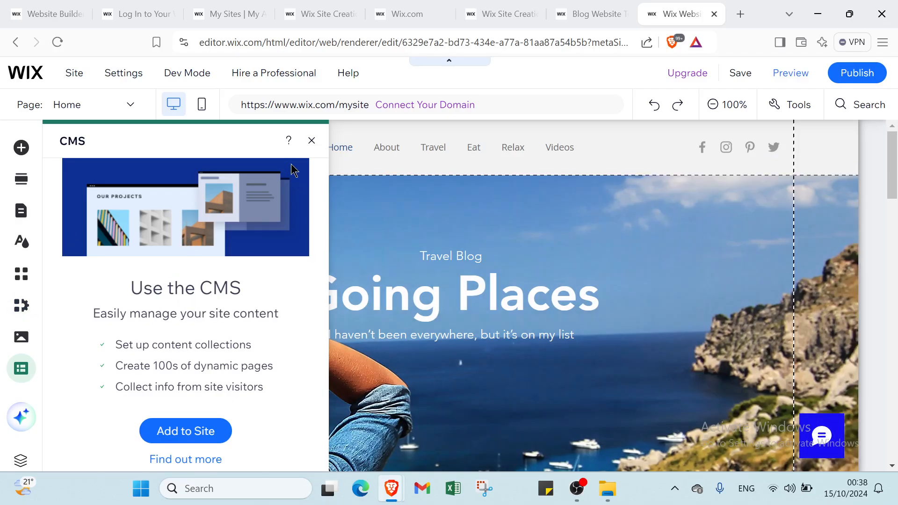
Close the CMS introduction and switch to the Wix homepage to read its six steps for creating a website for free
{"action": "left_click", "coordinate": [311, 141]}
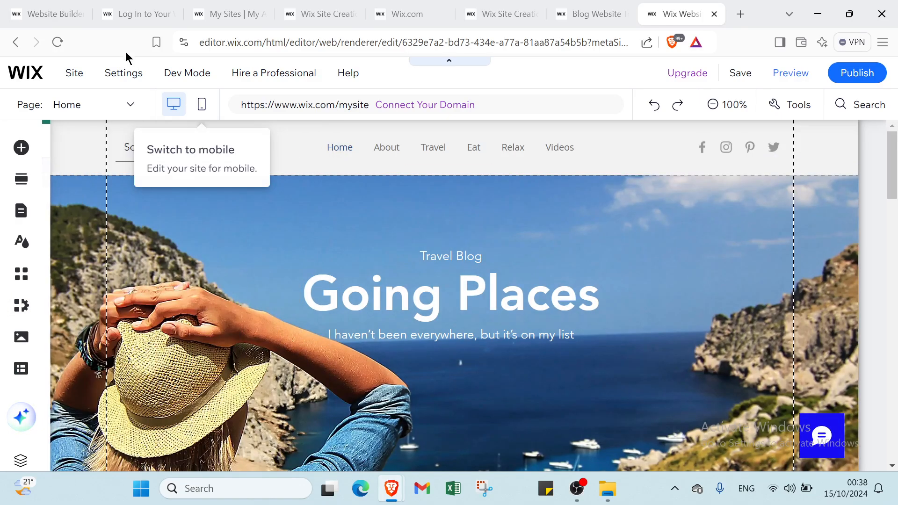
{"action": "left_click", "coordinate": [47, 18]}
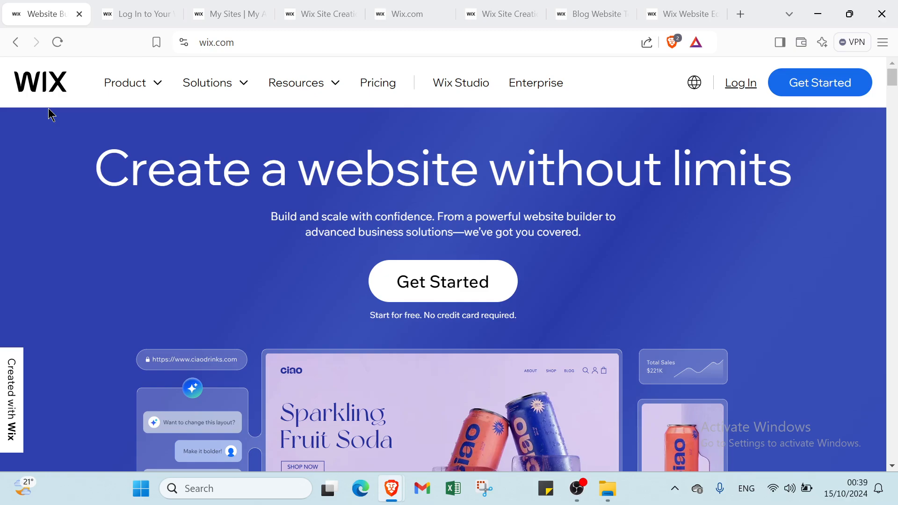
{"action": "scroll", "coordinate": [567, 367], "scroll_direction": "down", "scroll_amount": 10}
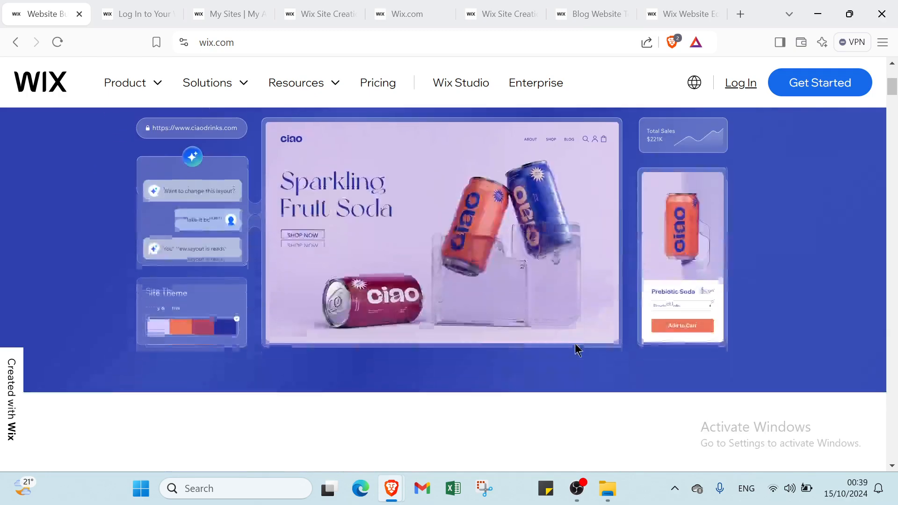
{"action": "left_click_drag", "start_coordinate": [894, 96], "coordinate": [894, 307]}
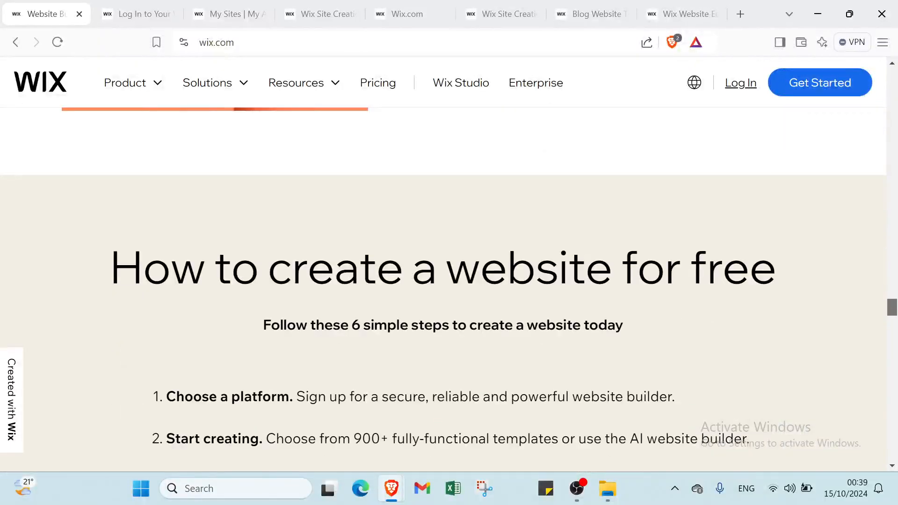
{"action": "scroll", "coordinate": [176, 230], "scroll_direction": "down", "scroll_amount": 3}
{"action": "scroll", "coordinate": [201, 243], "scroll_direction": "down", "scroll_amount": 2}
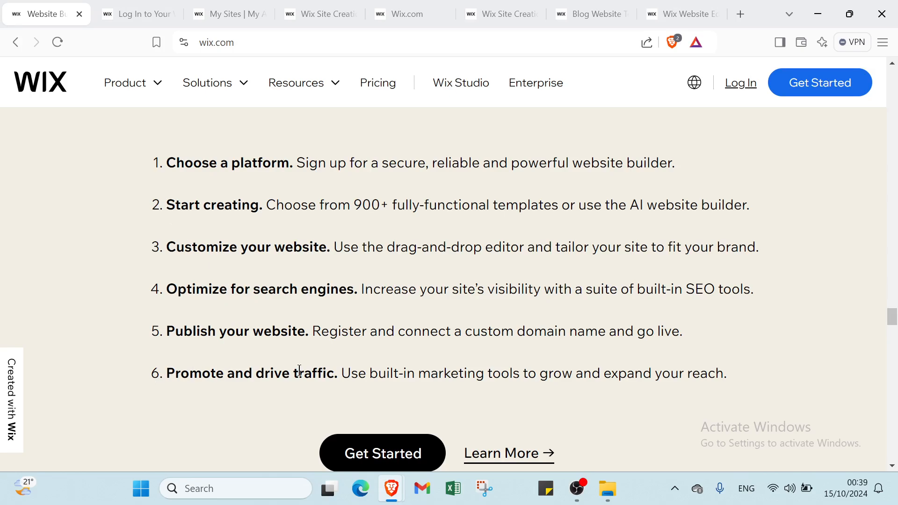
Look over the homepage's learning resources and the reasons to choose the Wix website builder, and return to the opening banner
{"action": "scroll", "coordinate": [299, 371], "scroll_direction": "down", "scroll_amount": 3}
{"action": "scroll", "coordinate": [407, 319], "scroll_direction": "down", "scroll_amount": 10}
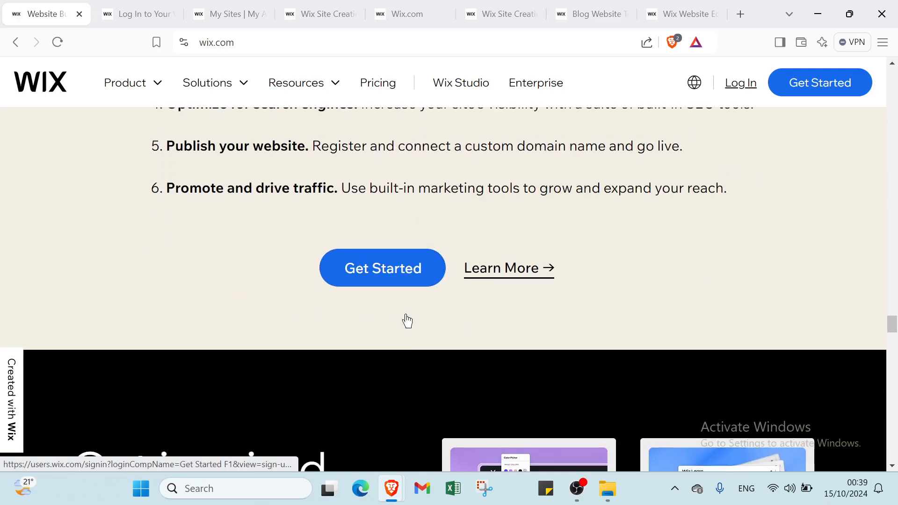
{"action": "scroll", "coordinate": [406, 320], "scroll_direction": "down", "scroll_amount": 5}
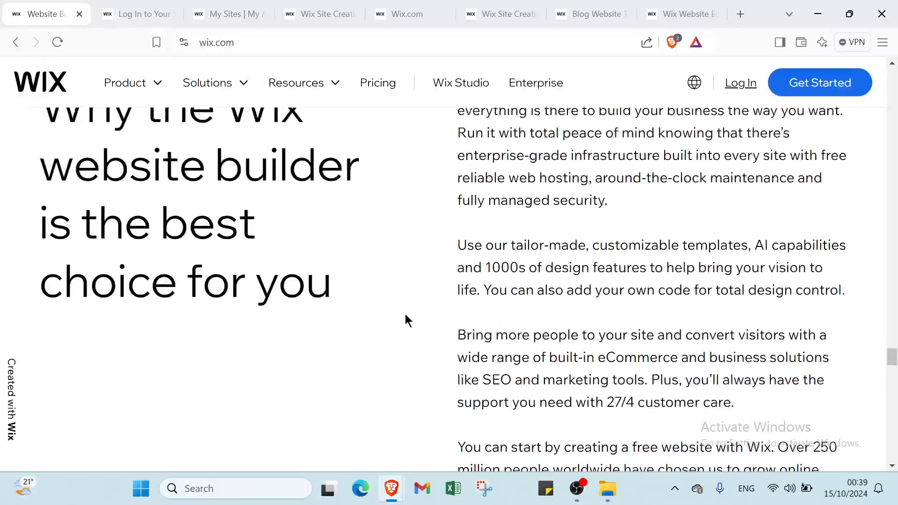
{"action": "scroll", "coordinate": [406, 317], "scroll_direction": "up", "scroll_amount": 12}
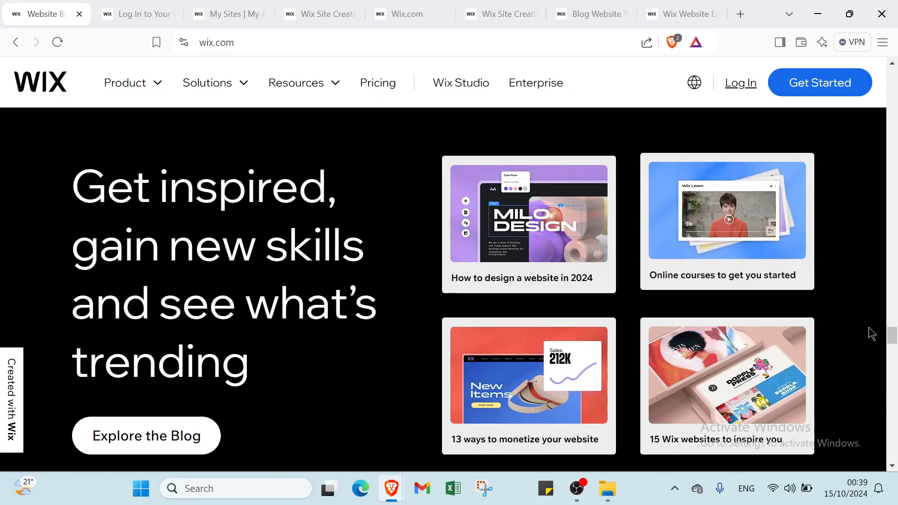
{"action": "left_click_drag", "start_coordinate": [892, 334], "coordinate": [896, 75]}
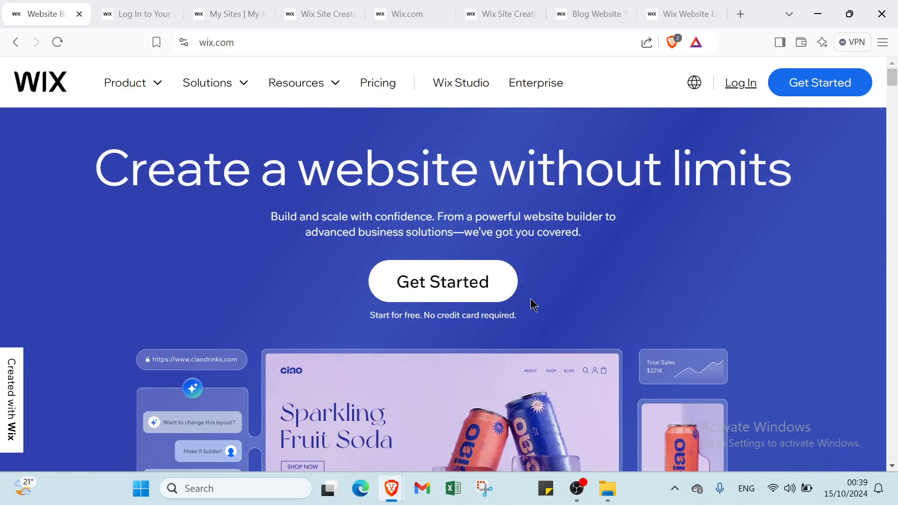